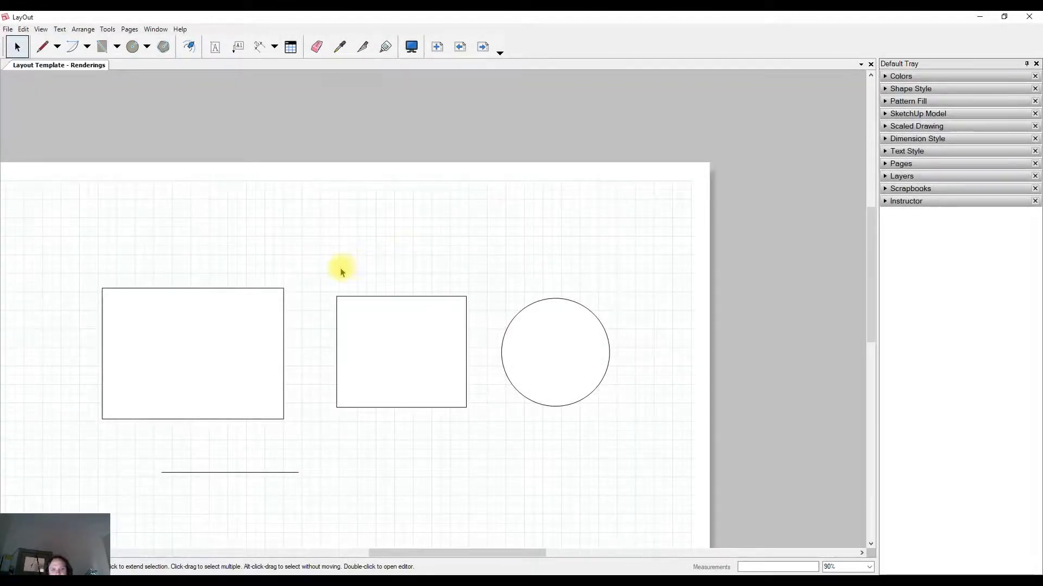
# Recentre the page and shift the large rectangle slightly to the left.
pyautogui.moveTo(343, 268); pyautogui.dragTo(434, 192)
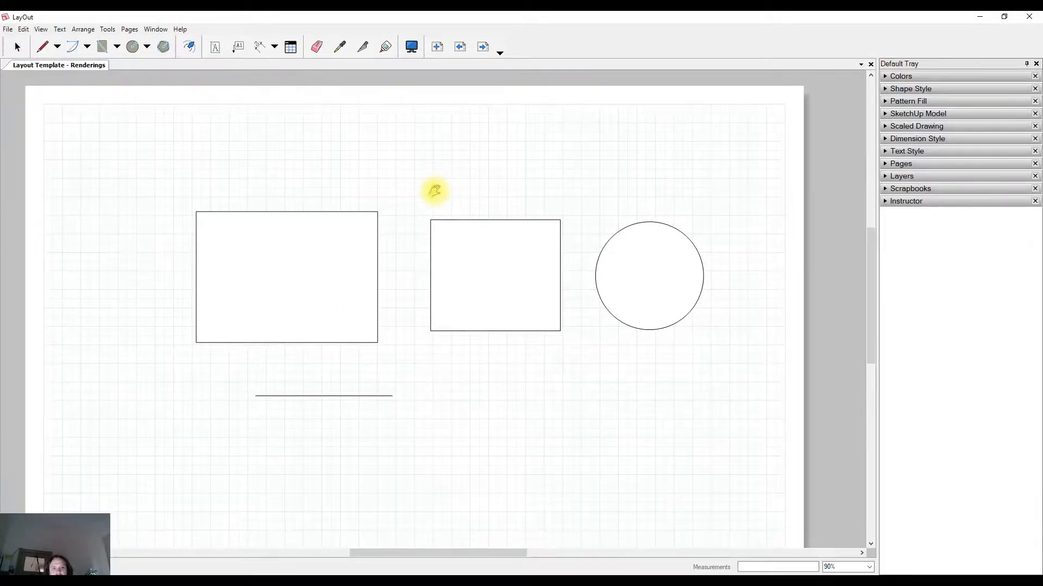
pyautogui.press('space')
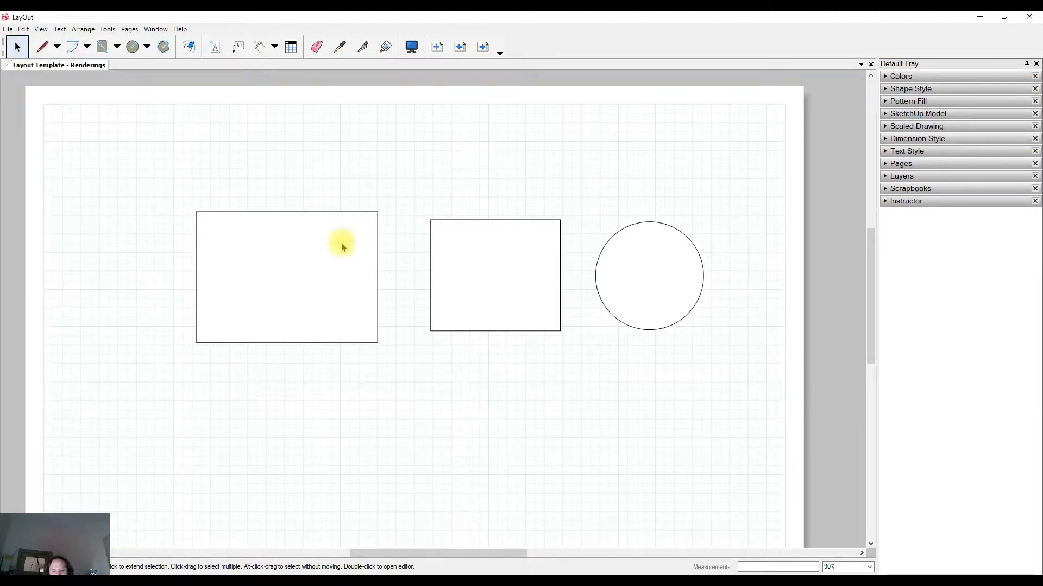
pyautogui.press('space')
pyautogui.moveTo(336, 241)
pyautogui.mouseDown()
pyautogui.moveTo(771, 231)
pyautogui.moveTo(317, 226)
pyautogui.moveTo(342, 319)
pyautogui.moveTo(310, 195)
pyautogui.moveTo(247, 242)
pyautogui.moveTo(286, 225)
pyautogui.moveTo(277, 233)
pyautogui.mouseUp()
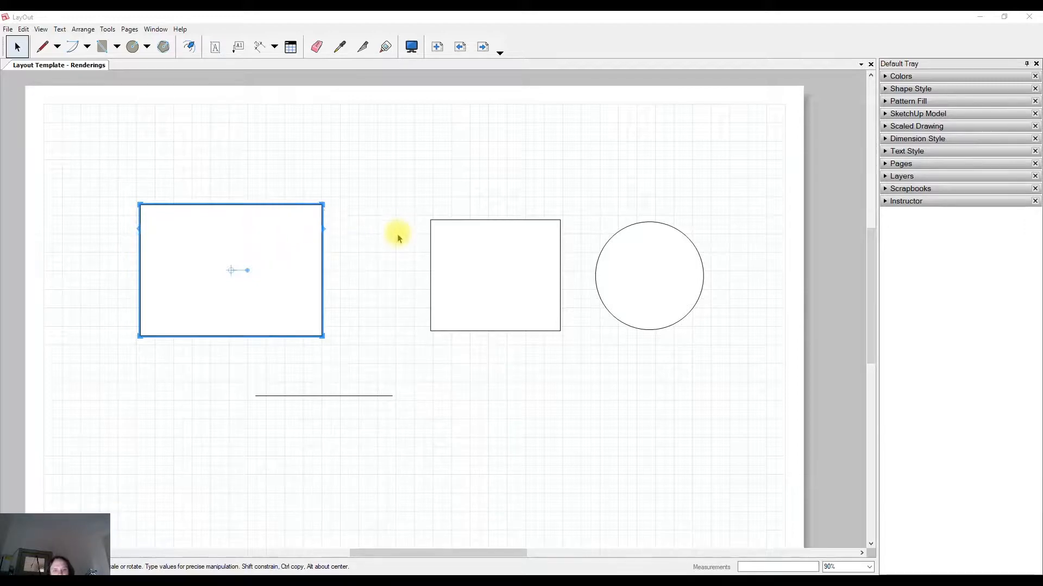
pyautogui.moveTo(398, 238); pyautogui.dragTo(380, 314)
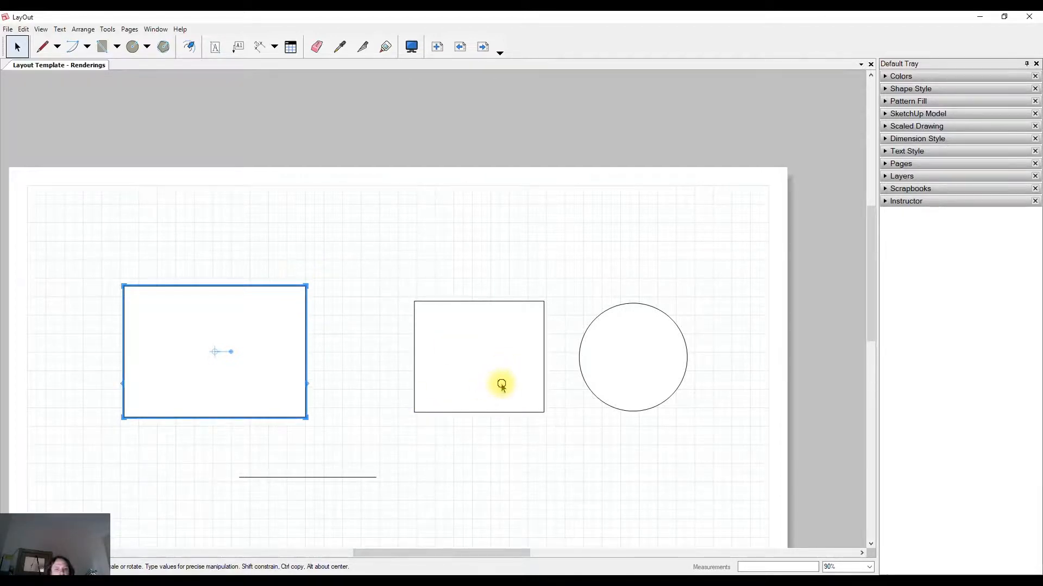
# Drop the square so its lower-left corner meets the rectangle's top-right corner.
pyautogui.moveTo(500, 383)
pyautogui.mouseDown()
pyautogui.moveTo(456, 350)
pyautogui.moveTo(410, 260)
pyautogui.moveTo(394, 258)
pyautogui.mouseUp()
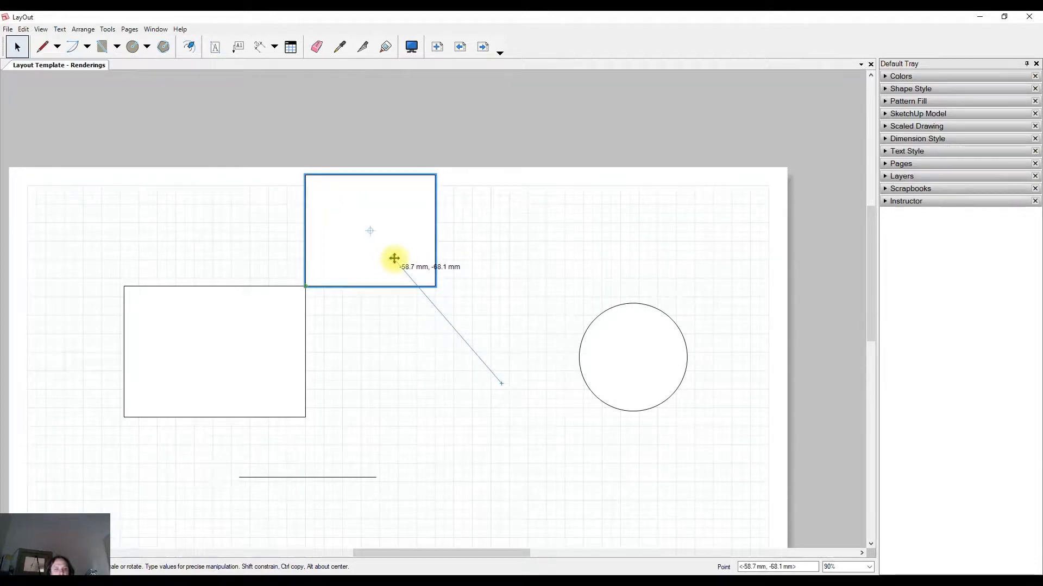
pyautogui.moveTo(394, 258); pyautogui.dragTo(394, 258)
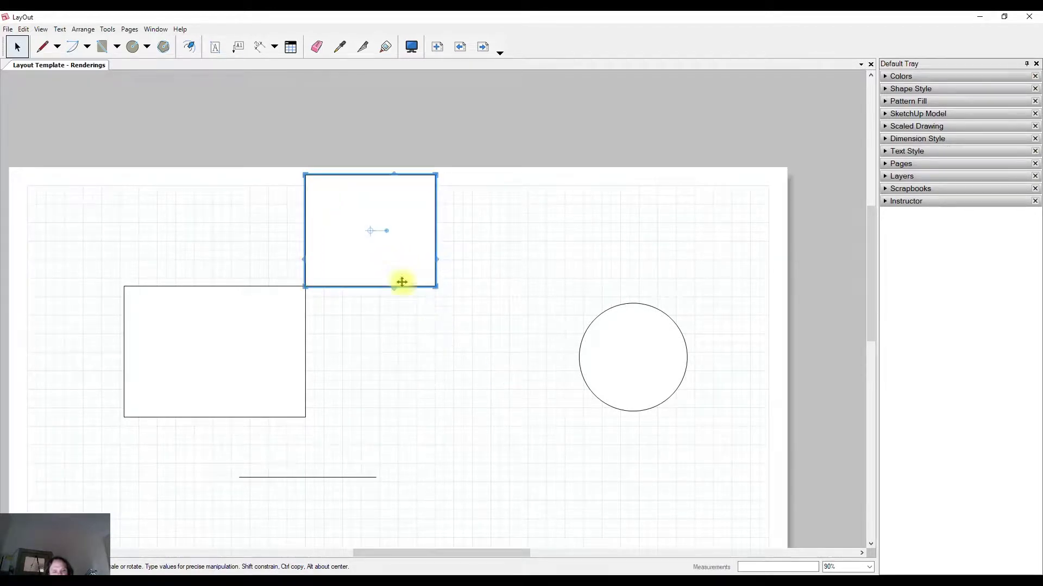
pyautogui.click(407, 402)
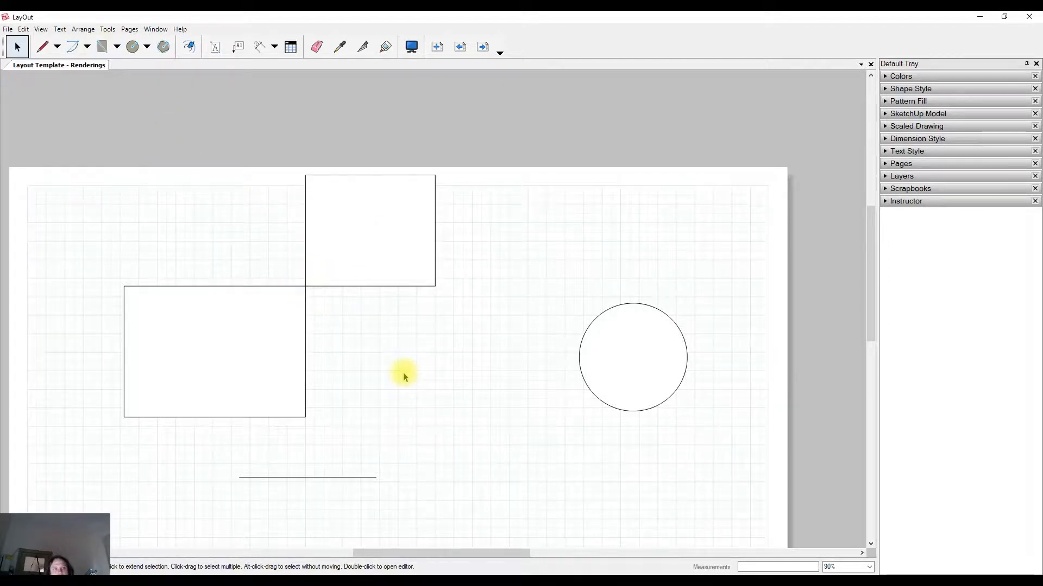
pyautogui.click(83, 29)
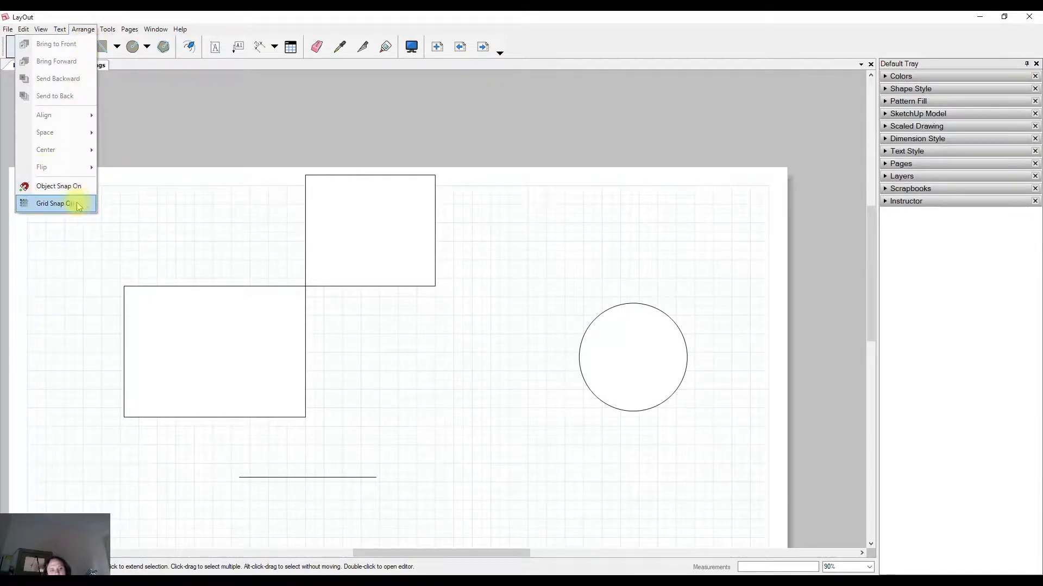
# Toggle Grid Snap and move the square away from the rectangle's corner, up and right.
pyautogui.click(521, 373)
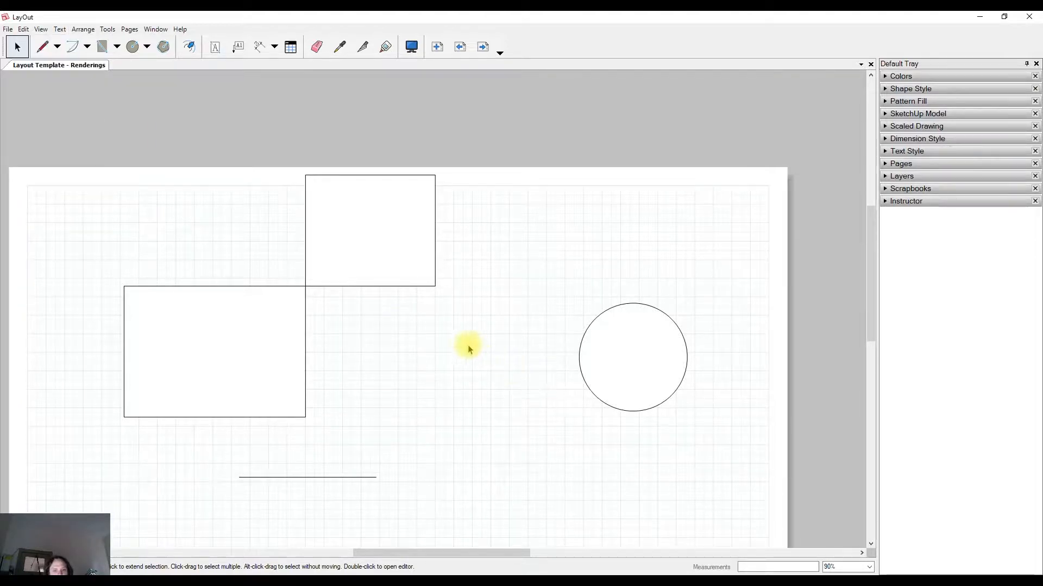
pyautogui.scroll(3, 468, 345)
pyautogui.scroll(2, 459, 336)
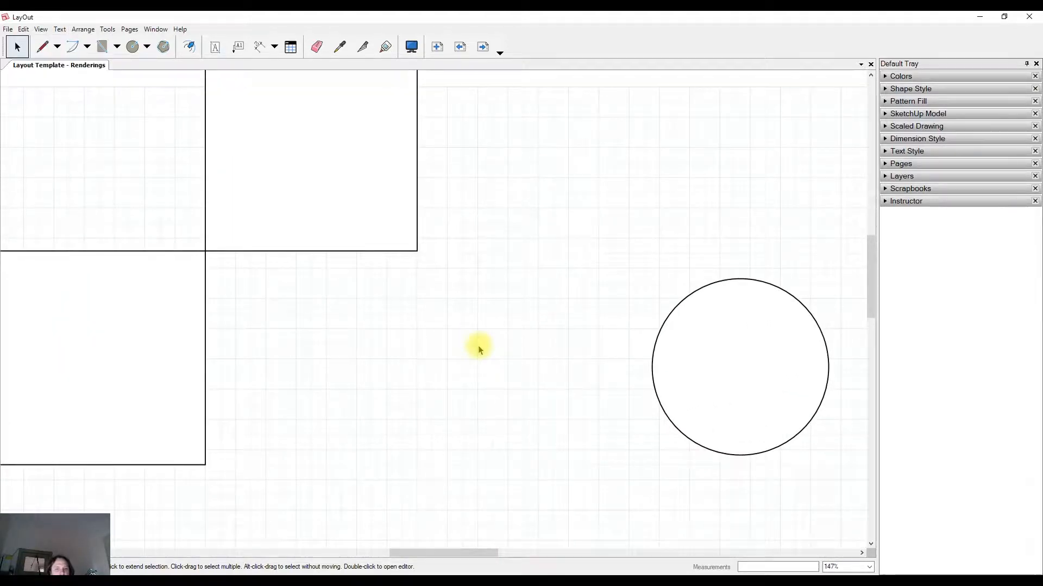
pyautogui.scroll(-1, 459, 331)
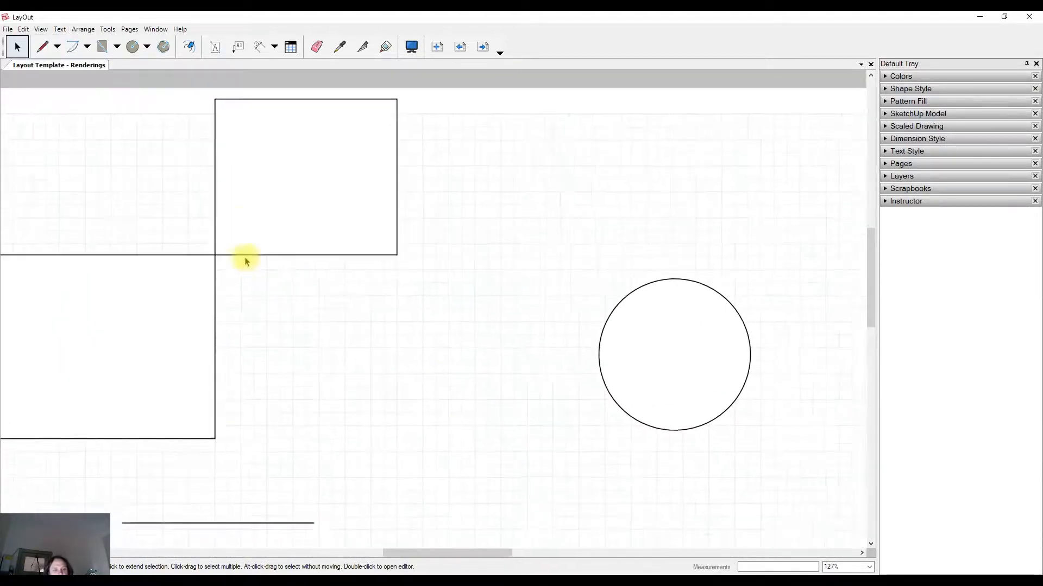
pyautogui.moveTo(284, 226); pyautogui.dragTo(425, 283)
pyautogui.moveTo(212, 247); pyautogui.dragTo(457, 279)
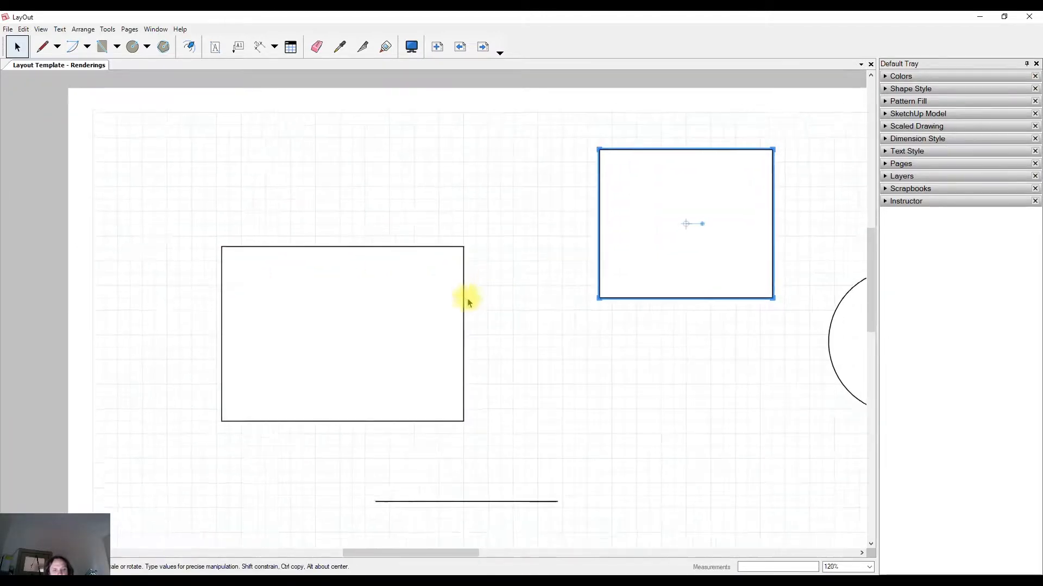
pyautogui.scroll(-1, 466, 298)
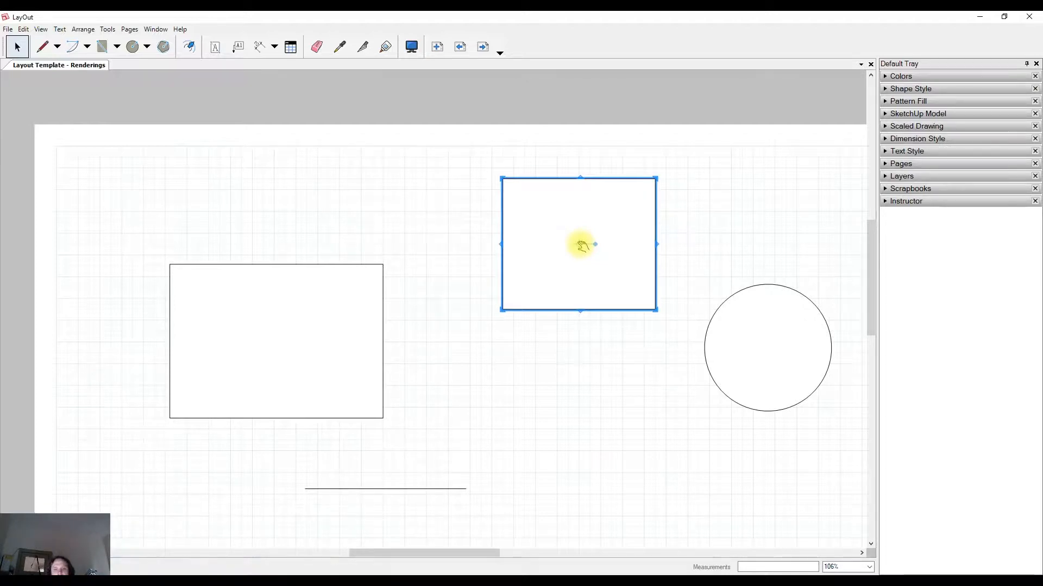
# Deselect the square and turn Grid Snap on from the Arrange menu.
pyautogui.click(589, 395)
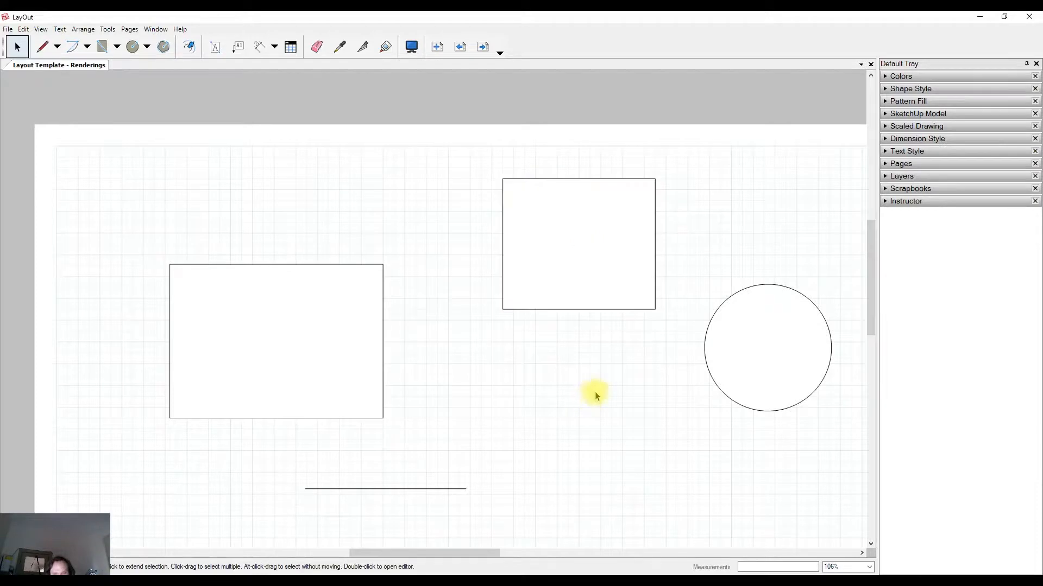
pyautogui.scroll(-2, 595, 392)
pyautogui.moveTo(556, 378); pyautogui.dragTo(521, 378)
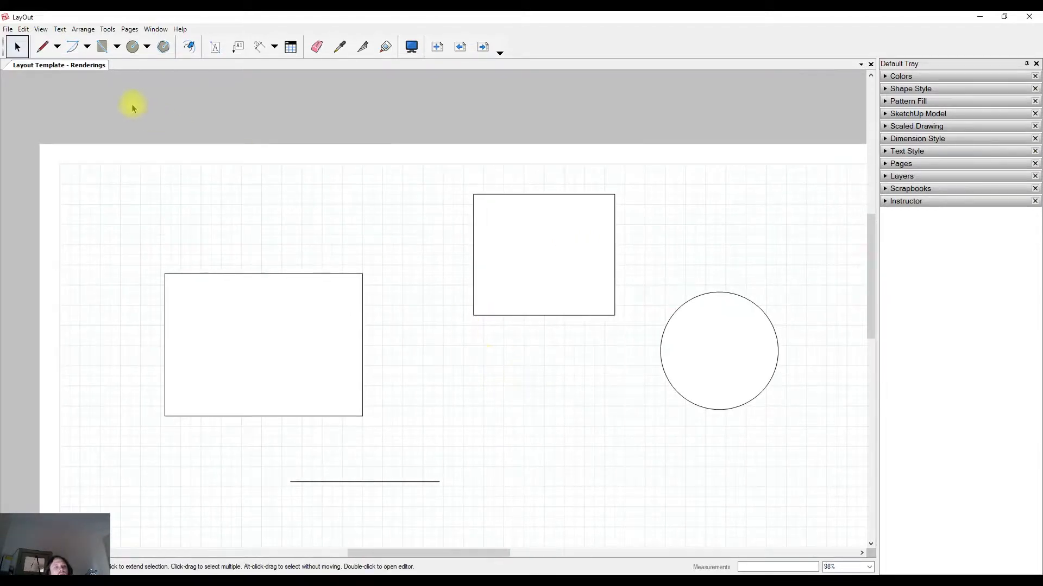
pyautogui.click(82, 29)
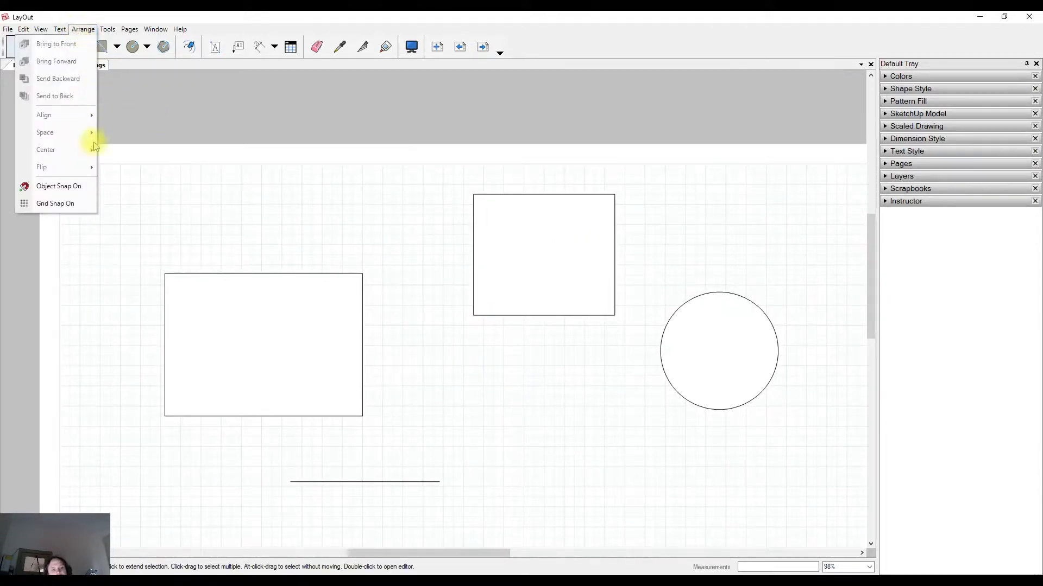
pyautogui.click(59, 205)
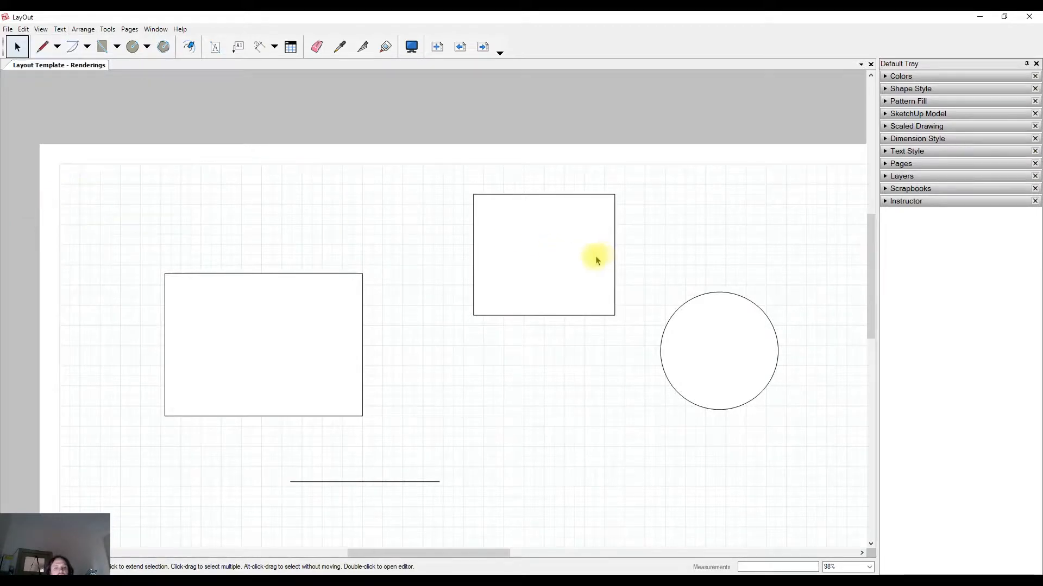
# Set the square against the large rectangle's right edge, rising above its top.
pyautogui.moveTo(541, 242); pyautogui.dragTo(466, 321)
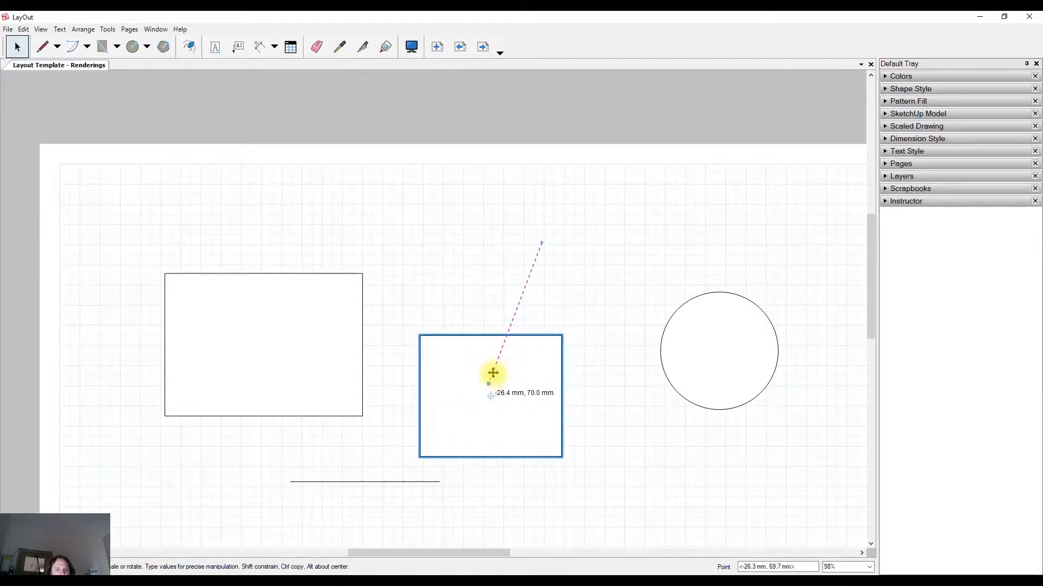
pyautogui.moveTo(467, 322)
pyautogui.mouseDown()
pyautogui.moveTo(499, 350)
pyautogui.moveTo(429, 190)
pyautogui.moveTo(424, 295)
pyautogui.moveTo(371, 359)
pyautogui.moveTo(429, 260)
pyautogui.mouseUp()
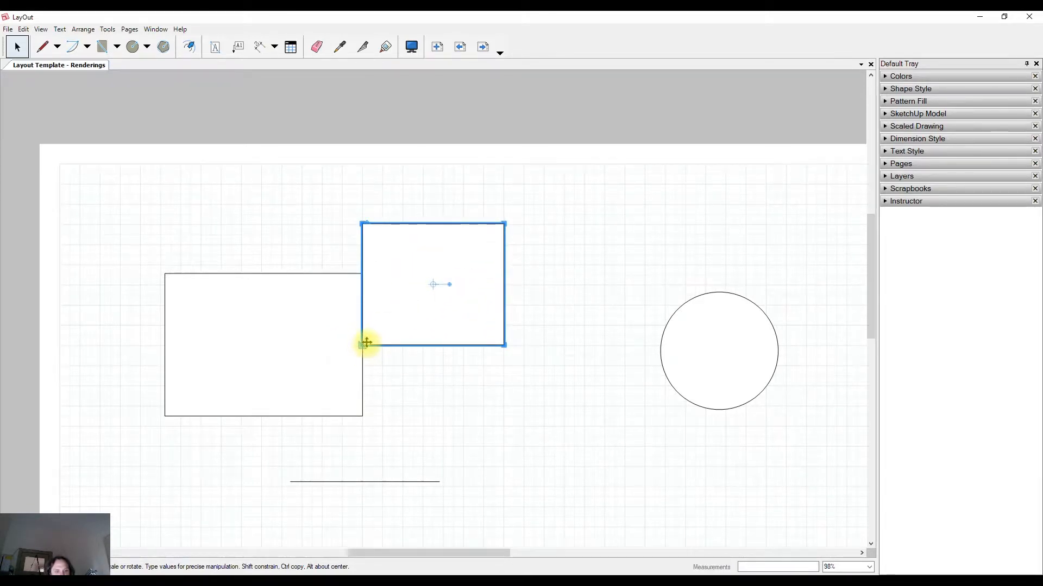
# Move the square aside and raise the large rectangle up and to the left.
pyautogui.moveTo(384, 291); pyautogui.dragTo(511, 361)
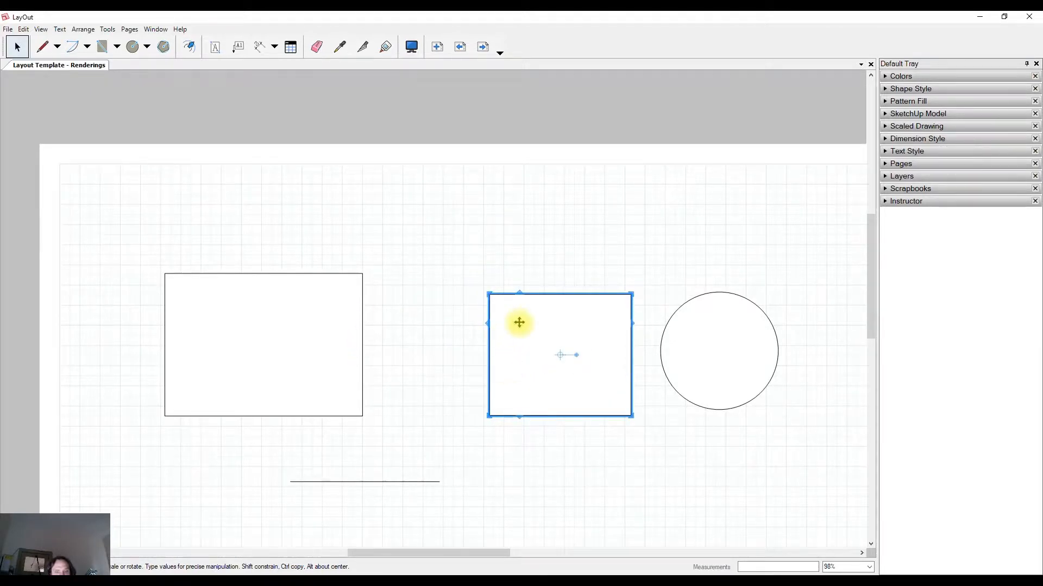
pyautogui.moveTo(522, 360); pyautogui.dragTo(433, 361)
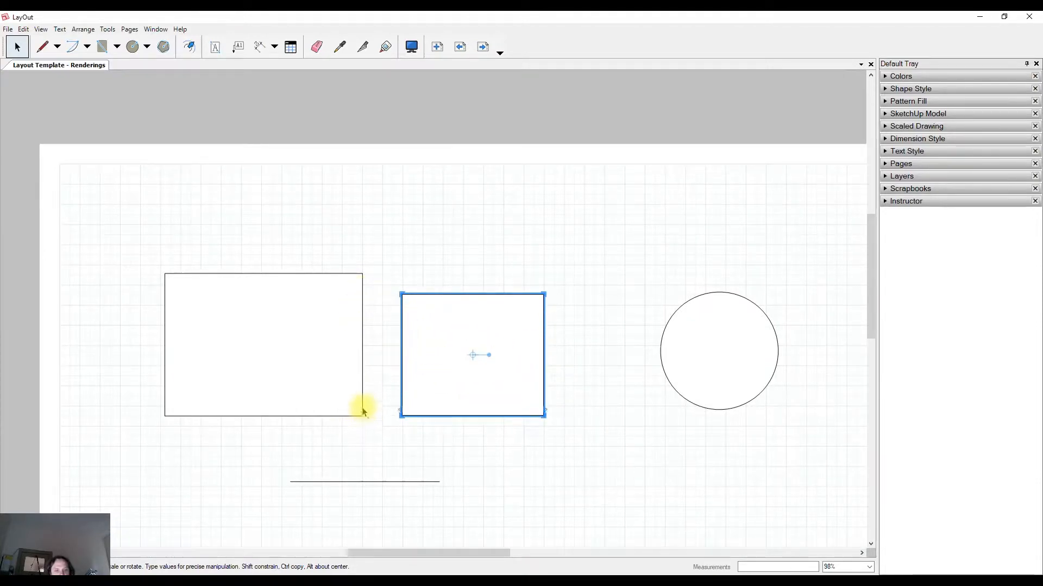
pyautogui.moveTo(305, 318); pyautogui.dragTo(288, 267)
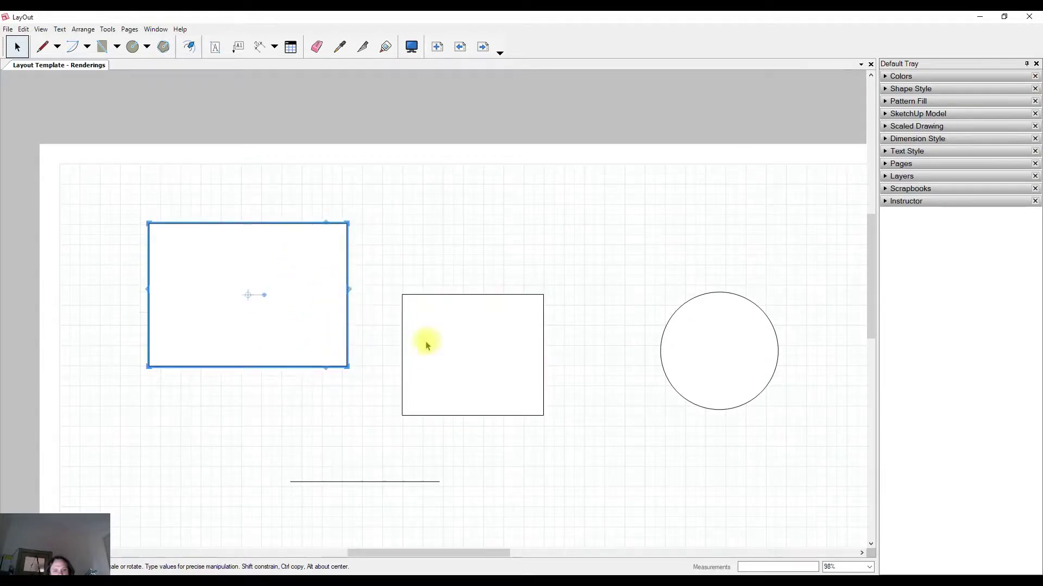
# Seat the square flush against the rectangle's right side, hanging below its bottom.
pyautogui.click(459, 357)
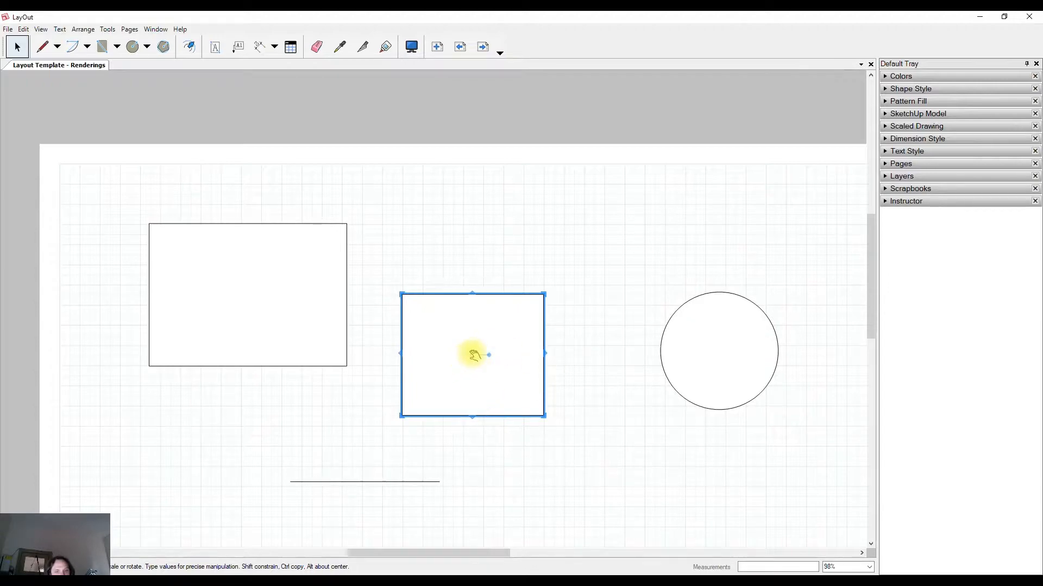
pyautogui.moveTo(475, 356)
pyautogui.mouseDown()
pyautogui.moveTo(405, 396)
pyautogui.moveTo(357, 356)
pyautogui.moveTo(355, 366)
pyautogui.mouseUp()
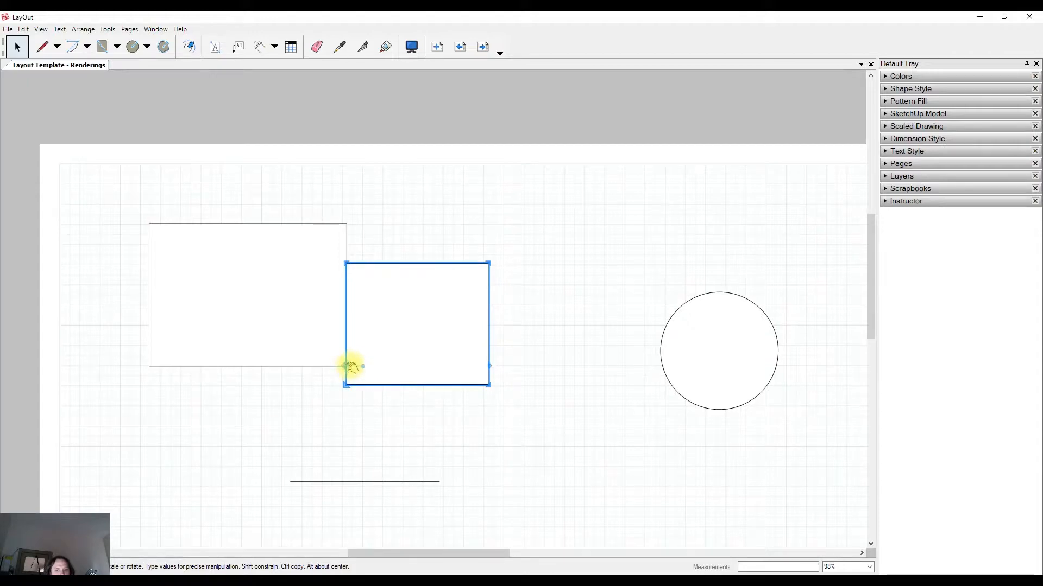
# Move the circle's rotation centre to its edge and bring it to the square's lower-right corner.
pyautogui.click(709, 341)
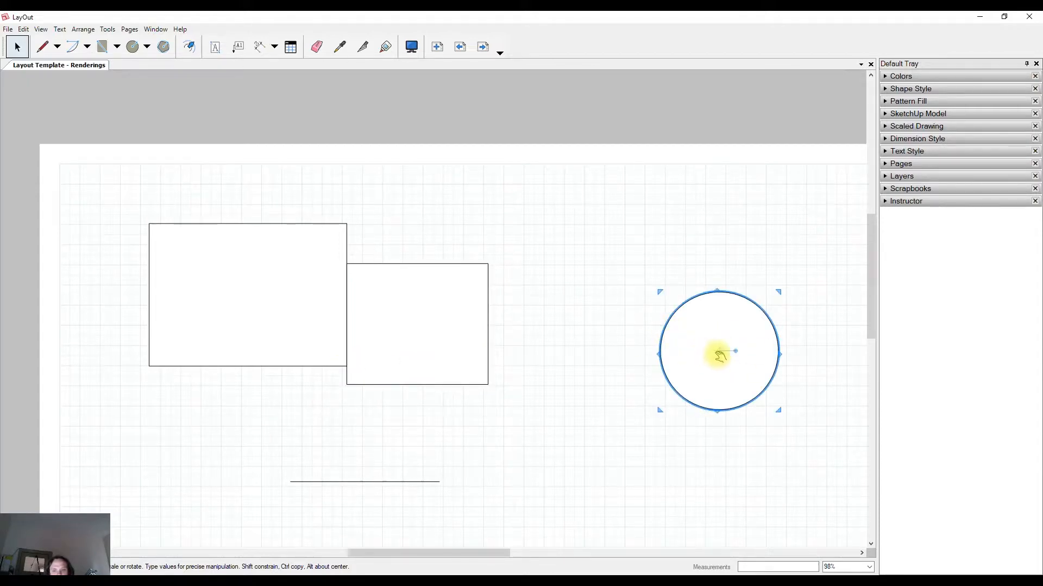
pyautogui.moveTo(723, 354); pyautogui.dragTo(691, 313)
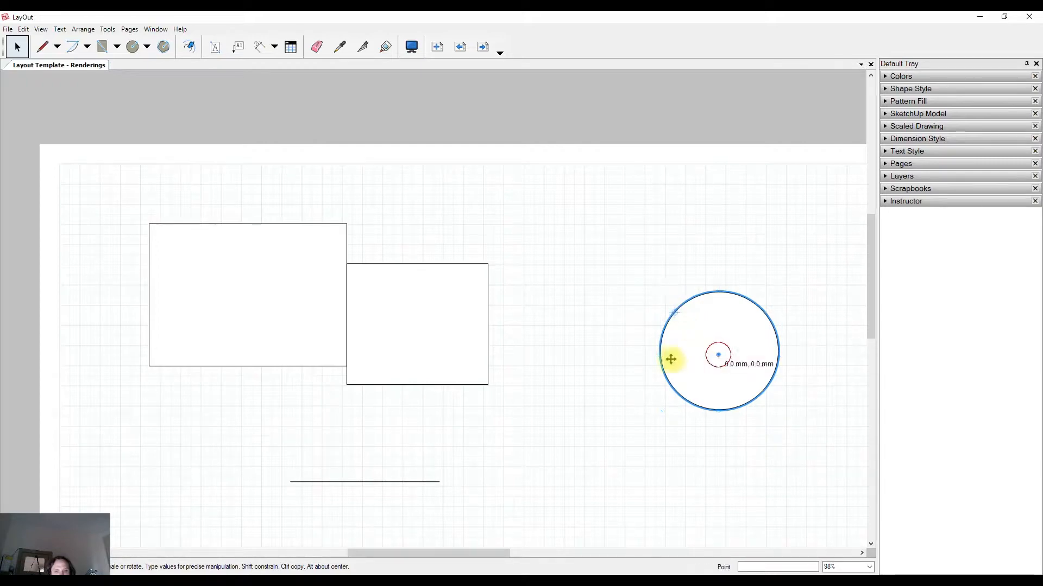
pyautogui.moveTo(670, 359); pyautogui.dragTo(529, 428)
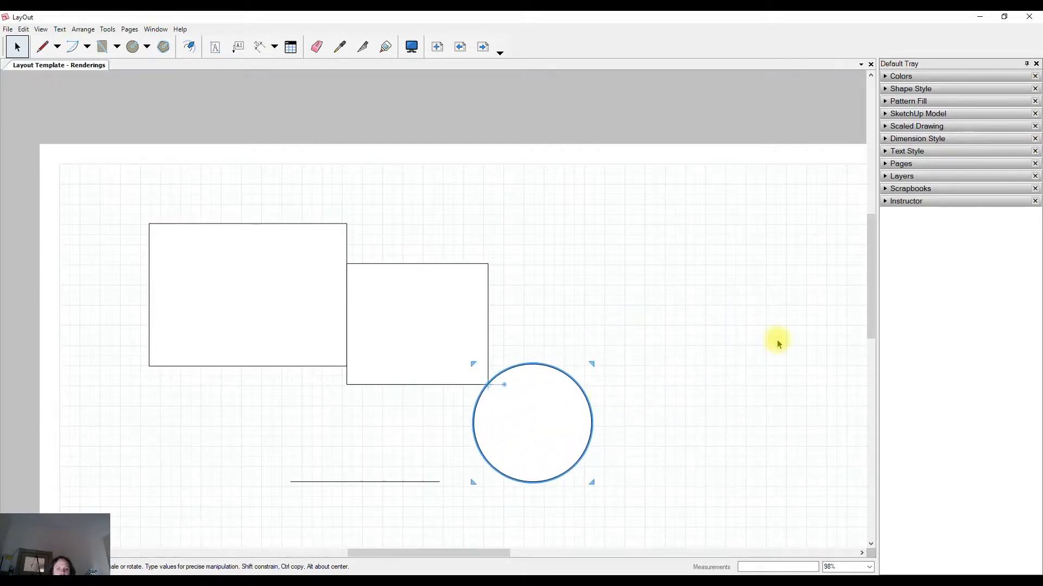
pyautogui.moveTo(507, 382)
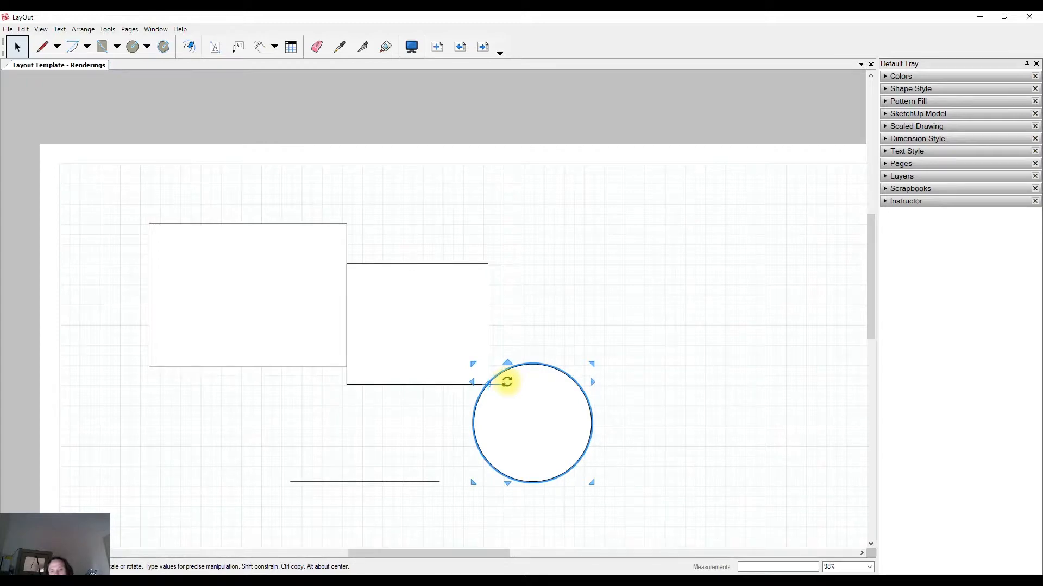
# Swing the circle around the square's lower-right corner with the rotate handle.
pyautogui.moveTo(506, 381); pyautogui.dragTo(547, 406)
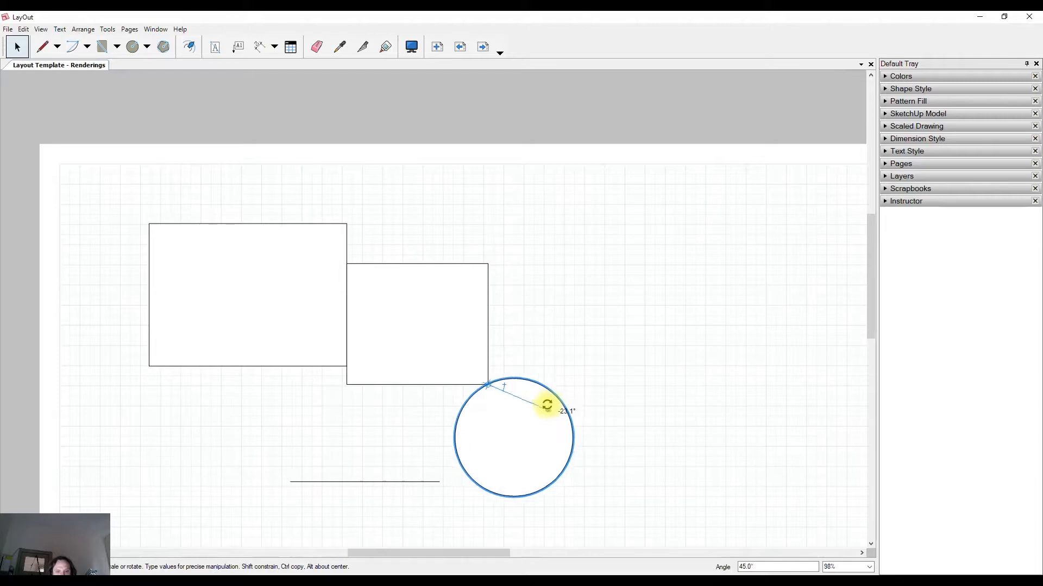
pyautogui.moveTo(547, 407); pyautogui.dragTo(563, 376)
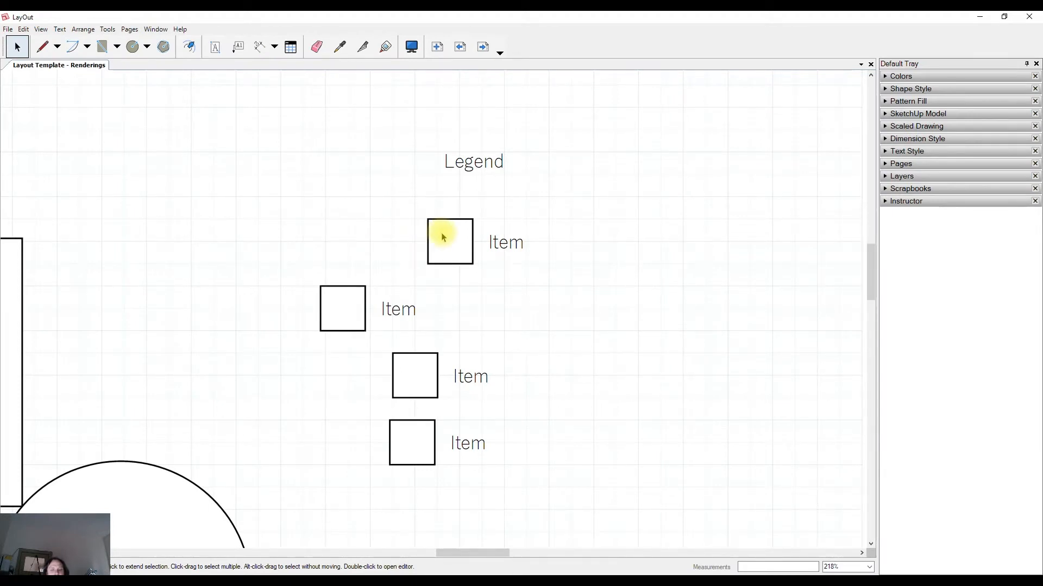
# Shift the top, third and fourth legend rows sideways toward the Legend title.
pyautogui.moveTo(450, 234); pyautogui.dragTo(413, 224)
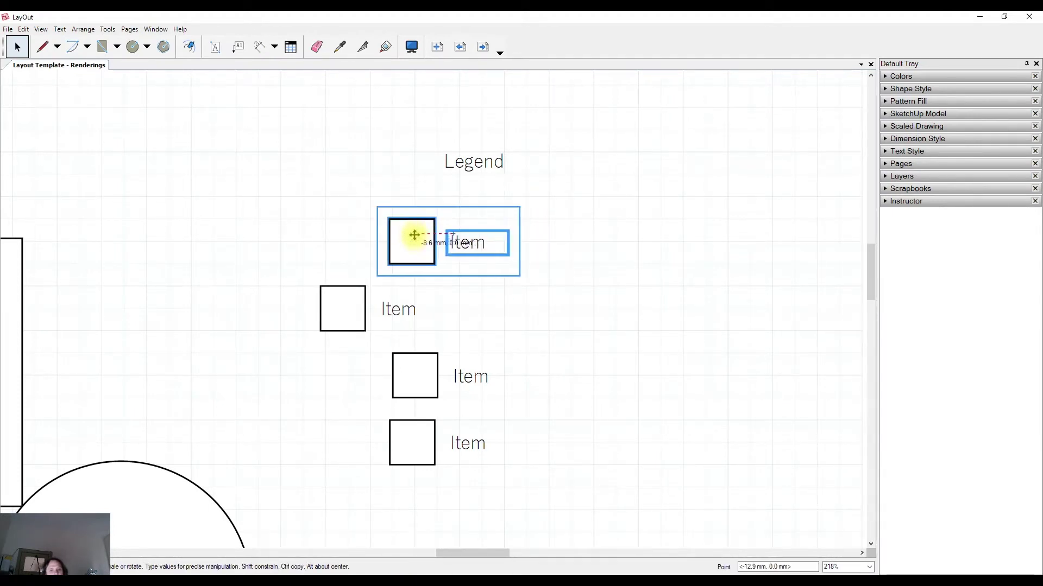
pyautogui.click(478, 164)
pyautogui.click(611, 163)
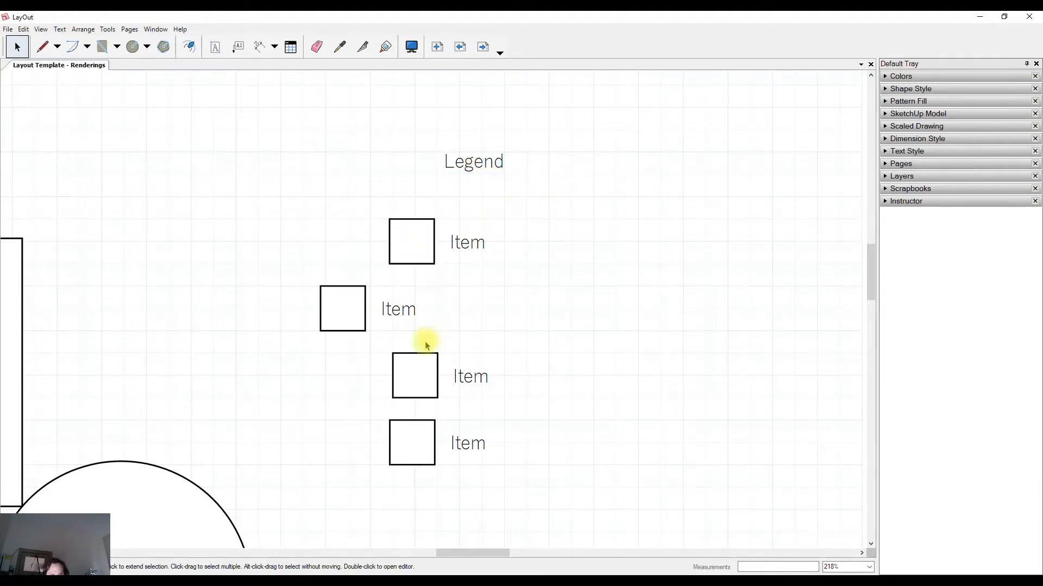
pyautogui.moveTo(421, 384); pyautogui.dragTo(395, 385)
pyautogui.moveTo(396, 430); pyautogui.dragTo(458, 432)
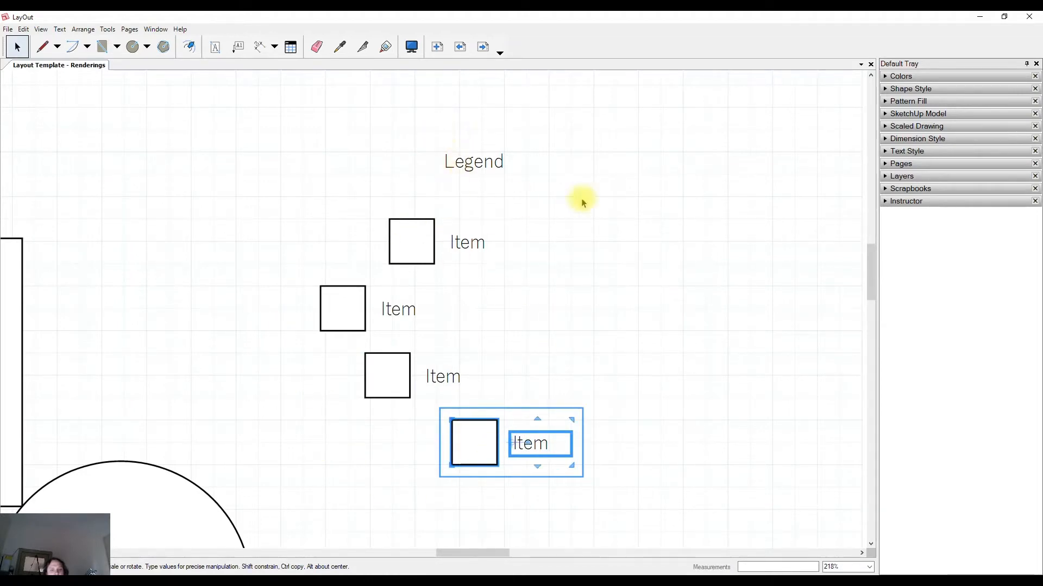
pyautogui.click(401, 247)
# Nudge all four rows left or right into a rough column under Legend.
pyautogui.moveTo(400, 247); pyautogui.dragTo(416, 246)
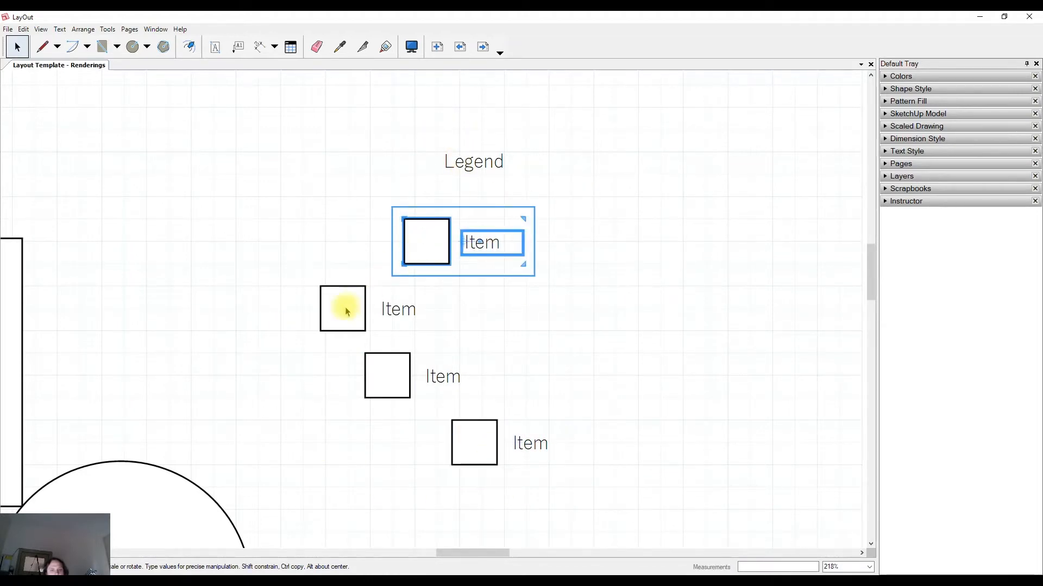
pyautogui.moveTo(338, 311); pyautogui.dragTo(430, 311)
pyautogui.moveTo(390, 381); pyautogui.dragTo(436, 378)
pyautogui.moveTo(483, 459); pyautogui.dragTo(442, 460)
pyautogui.press('Escape')
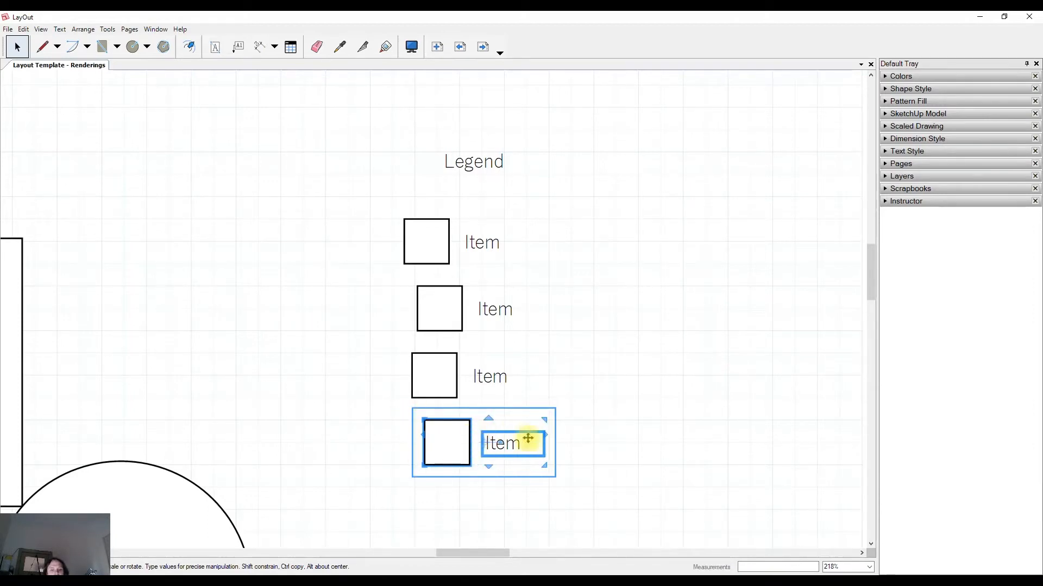
pyautogui.scroll(2, 466, 456)
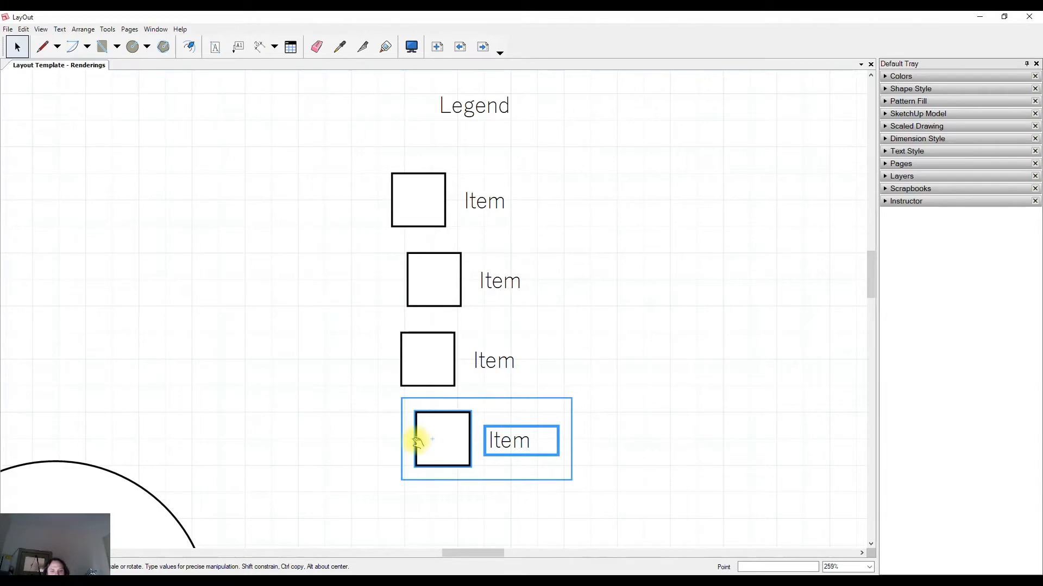
pyautogui.moveTo(464, 431); pyautogui.dragTo(405, 447)
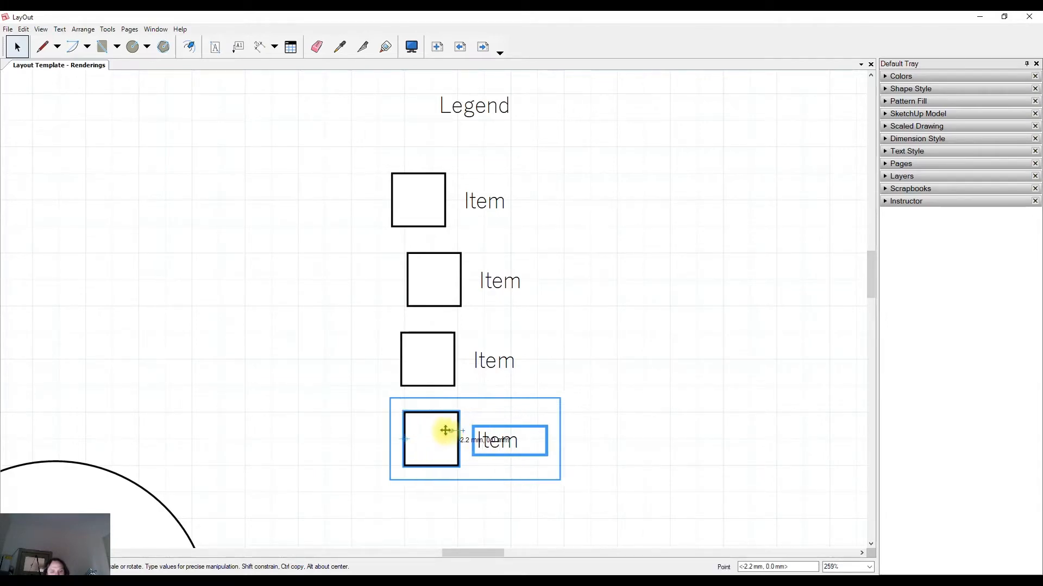
# Check the second and third rows, then box-select all four legend rows.
pyautogui.click(420, 363)
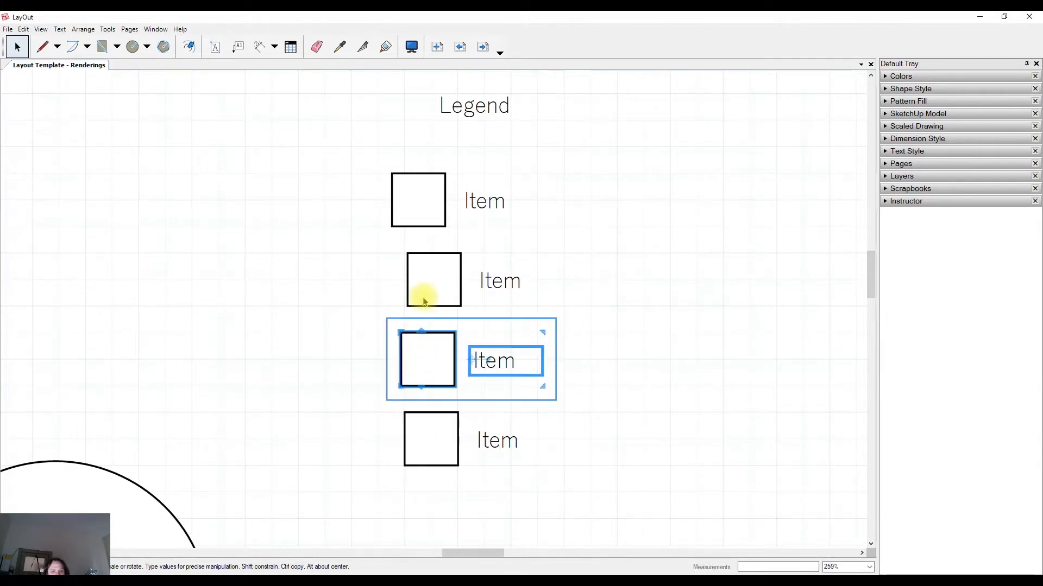
pyautogui.click(424, 281)
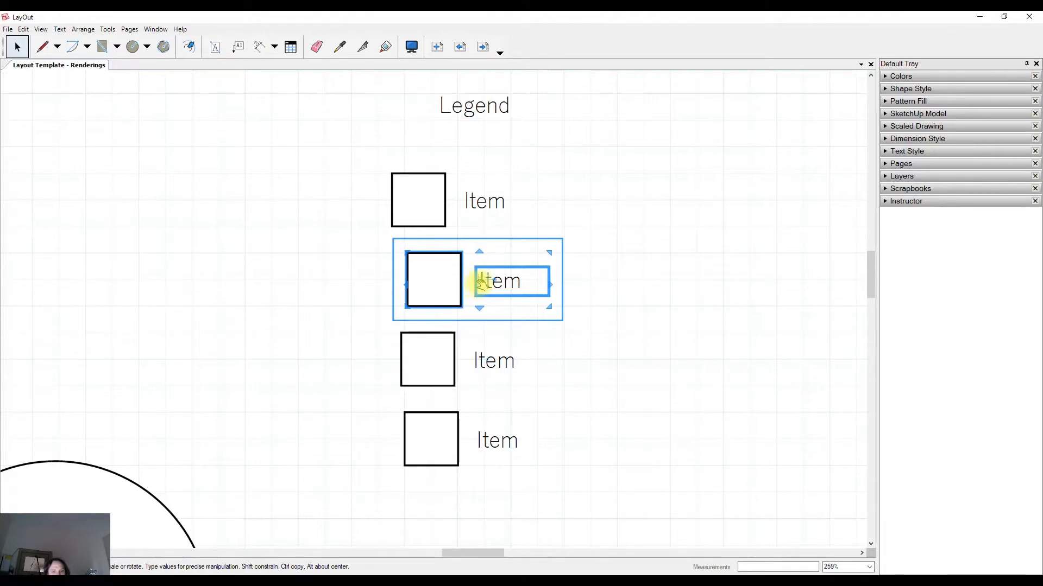
pyautogui.click(432, 282)
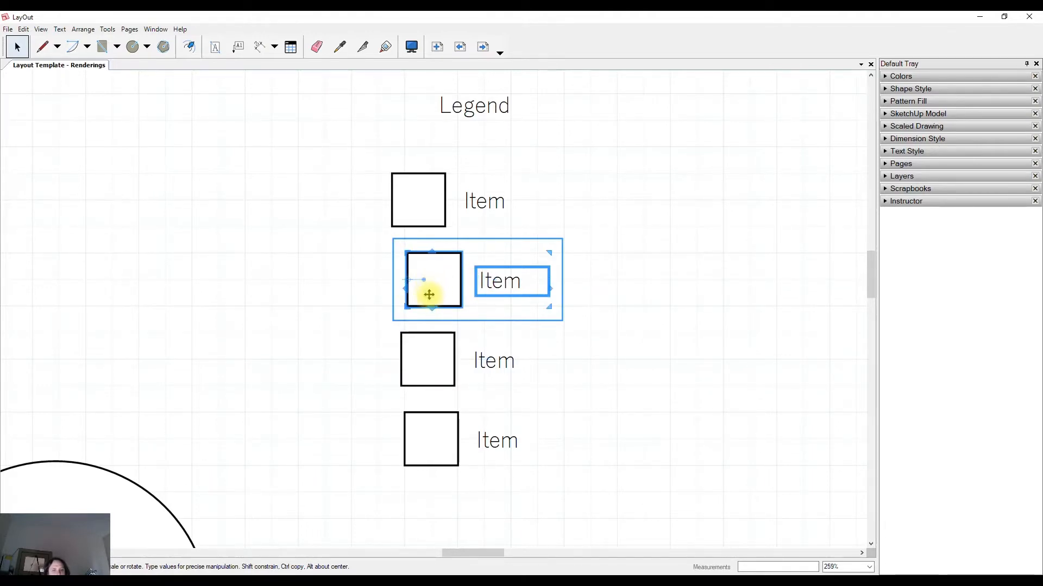
pyautogui.click(323, 302)
pyautogui.scroll(-1, 468, 186)
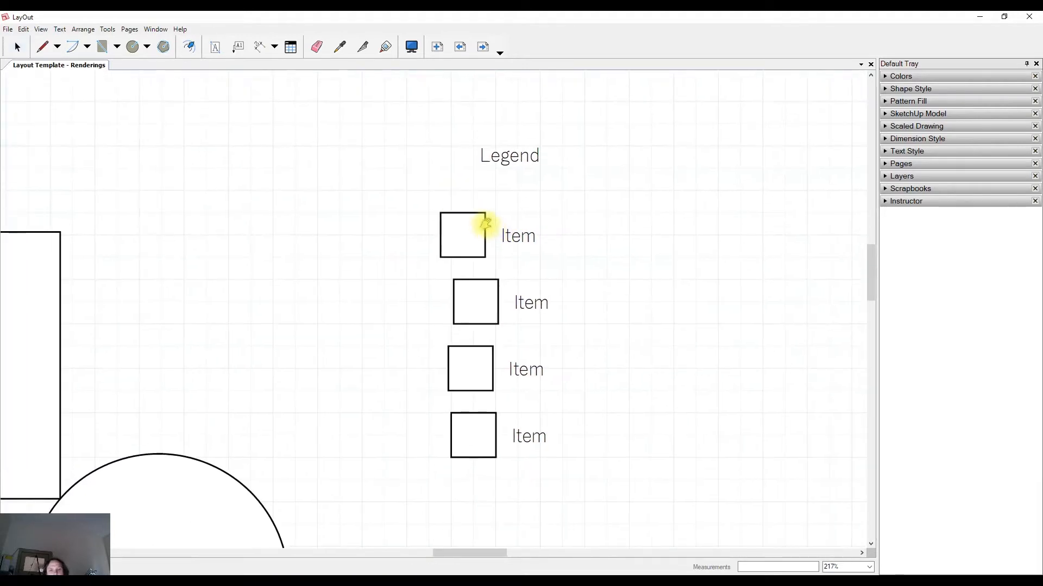
pyautogui.moveTo(484, 225); pyautogui.dragTo(489, 234)
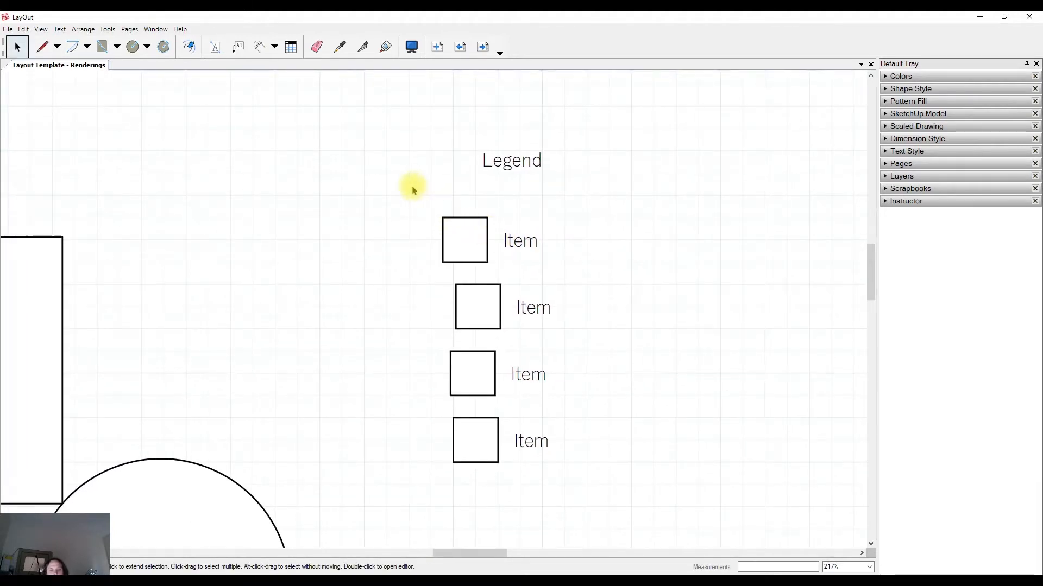
pyautogui.moveTo(412, 187); pyautogui.dragTo(677, 534)
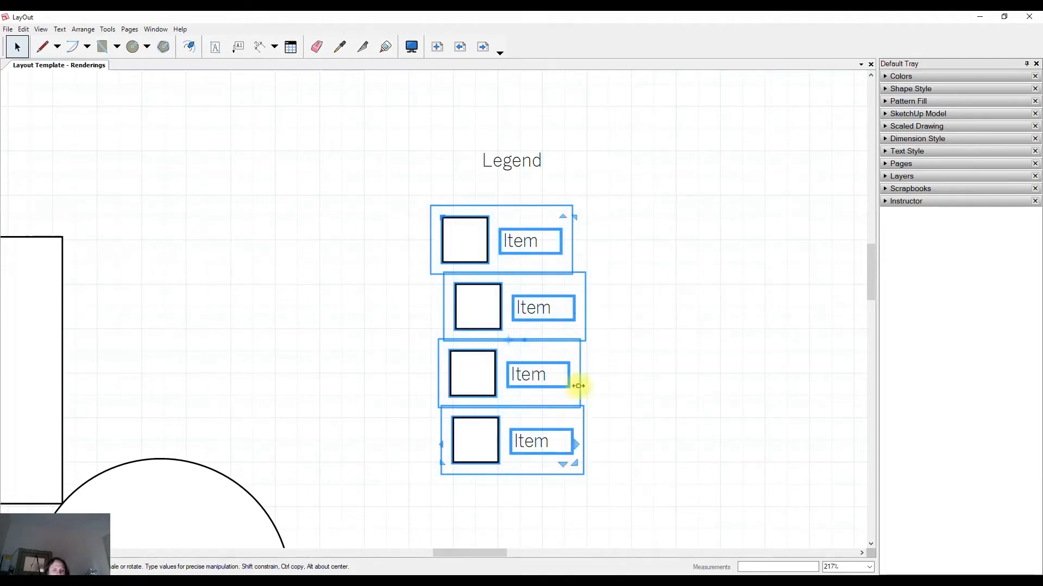
# Align the four rows vertically on one centre line, then undo the alignment.
pyautogui.rightClick(462, 248)
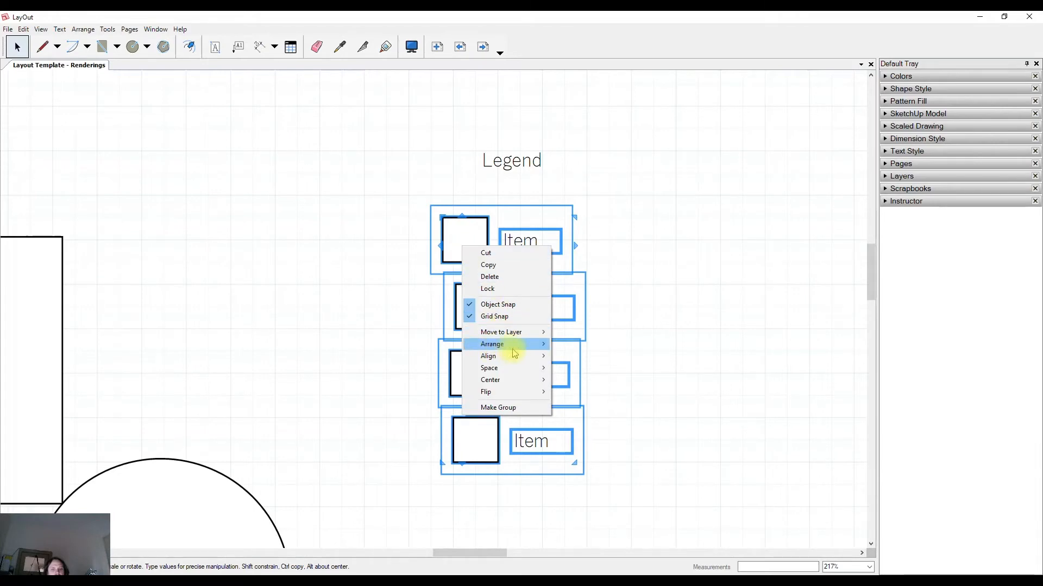
pyautogui.moveTo(499, 356)
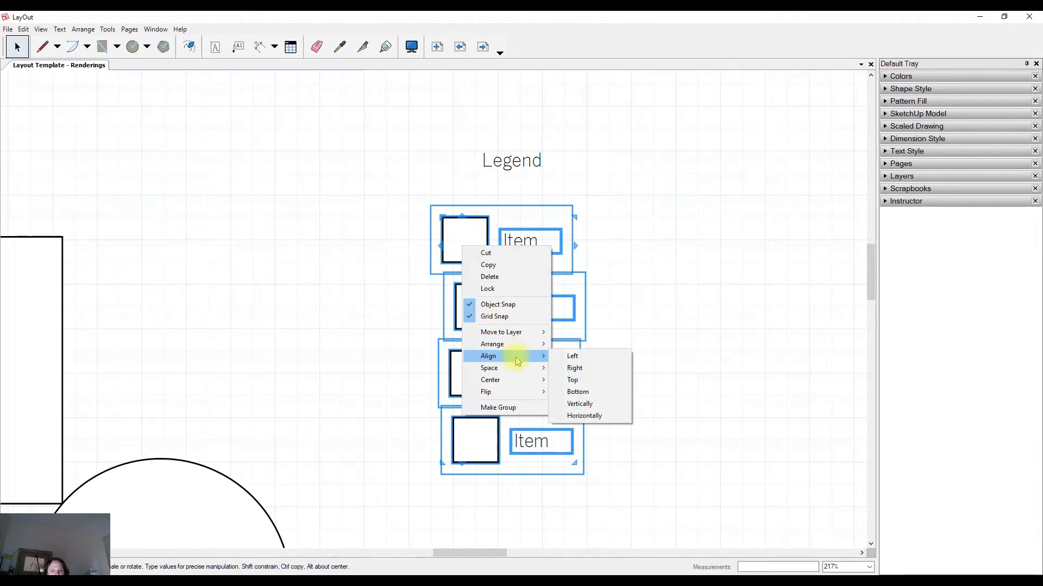
pyautogui.click(593, 403)
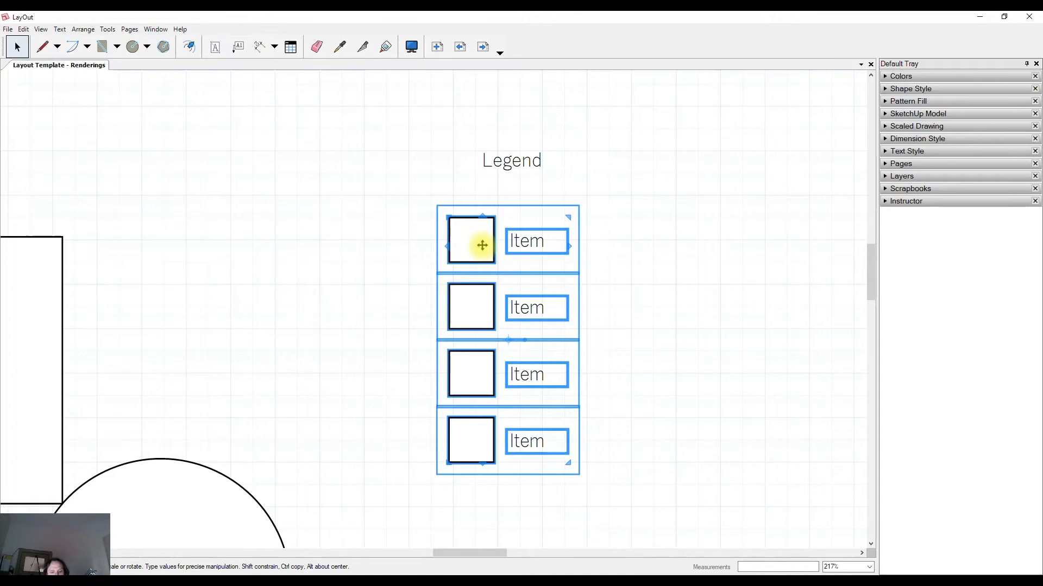
pyautogui.hotkey('ctrl', 'z')
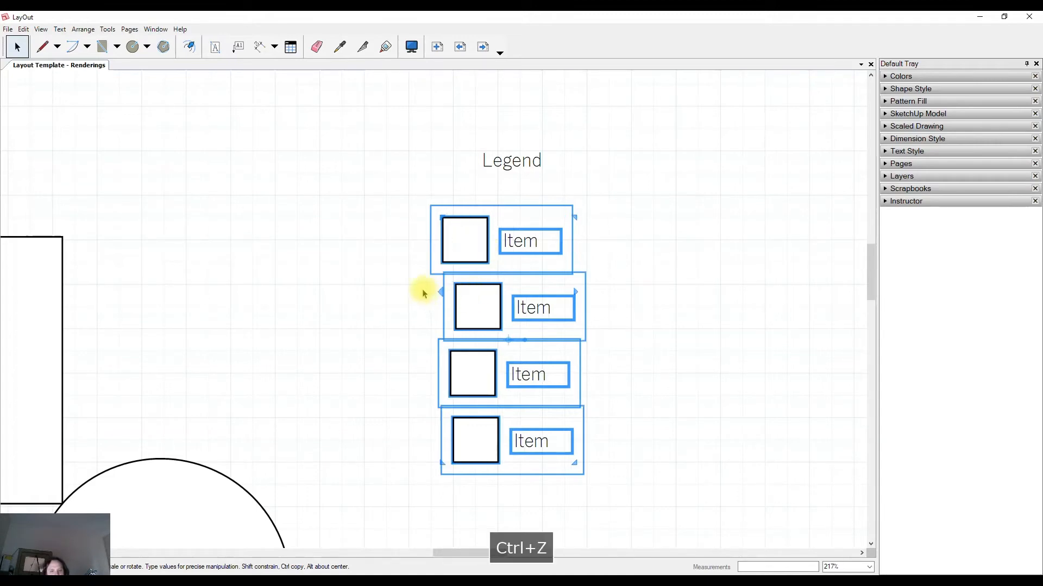
# Move the top and third rows left, then box-select all four legend rows.
pyautogui.click(366, 266)
pyautogui.moveTo(452, 246); pyautogui.dragTo(385, 248)
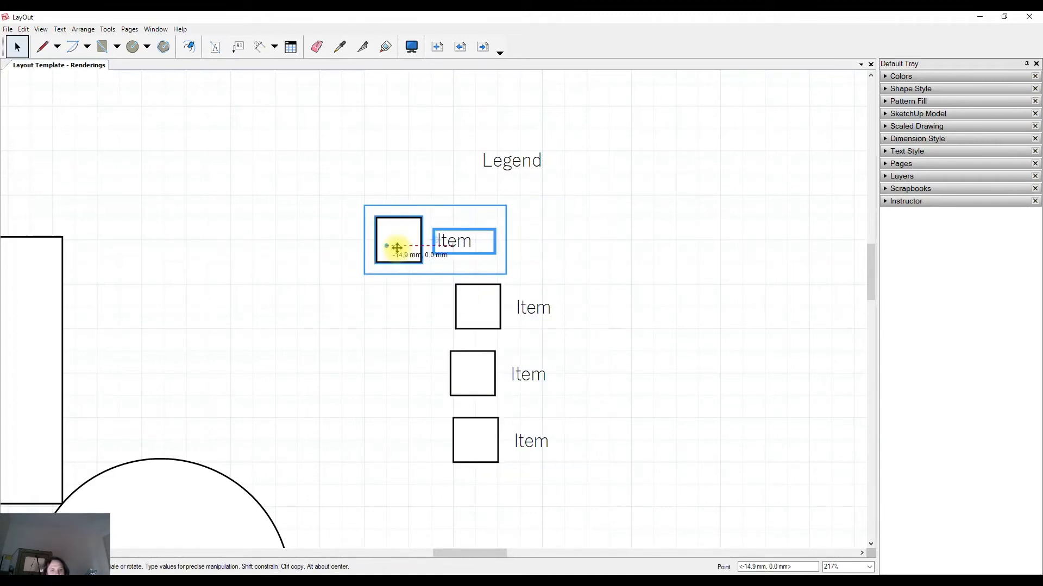
pyautogui.click(458, 377)
pyautogui.moveTo(458, 378); pyautogui.dragTo(435, 377)
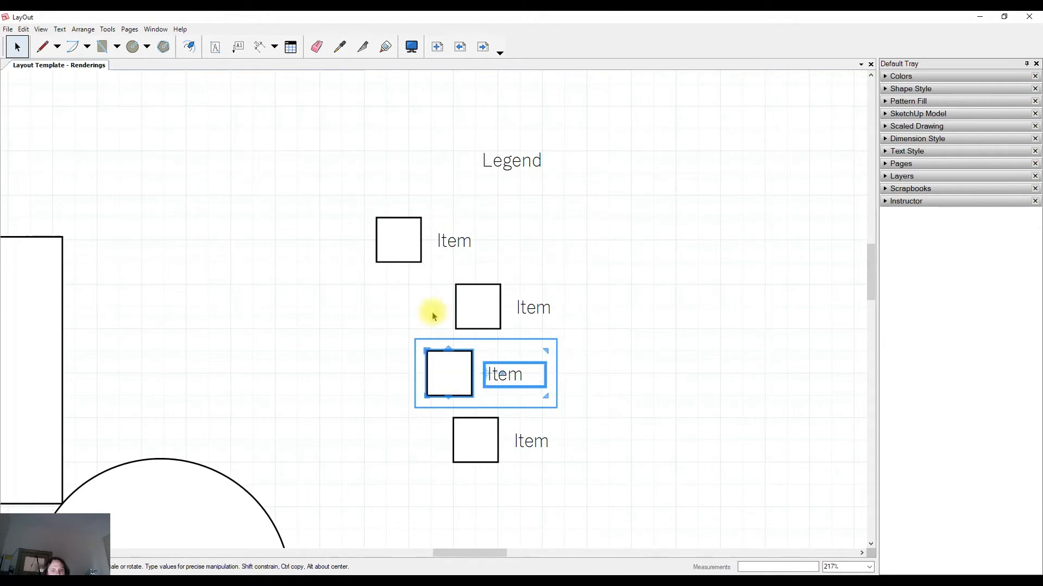
pyautogui.click(346, 180)
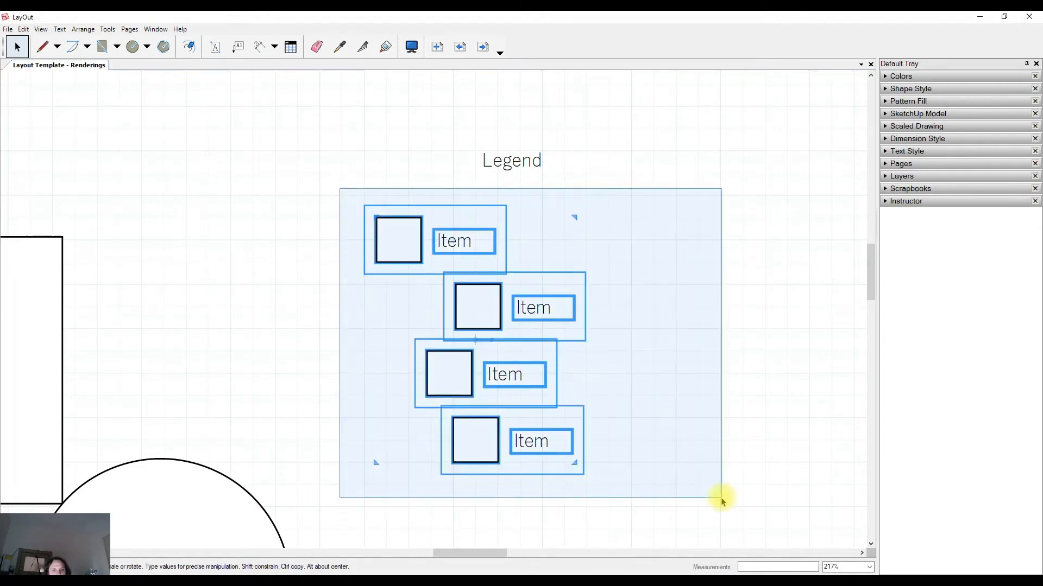
pyautogui.moveTo(339, 188); pyautogui.dragTo(722, 498)
# Try Align Left on the rows, undo it, then align them along their right edges.
pyautogui.rightClick(389, 231)
pyautogui.moveTo(432, 342)
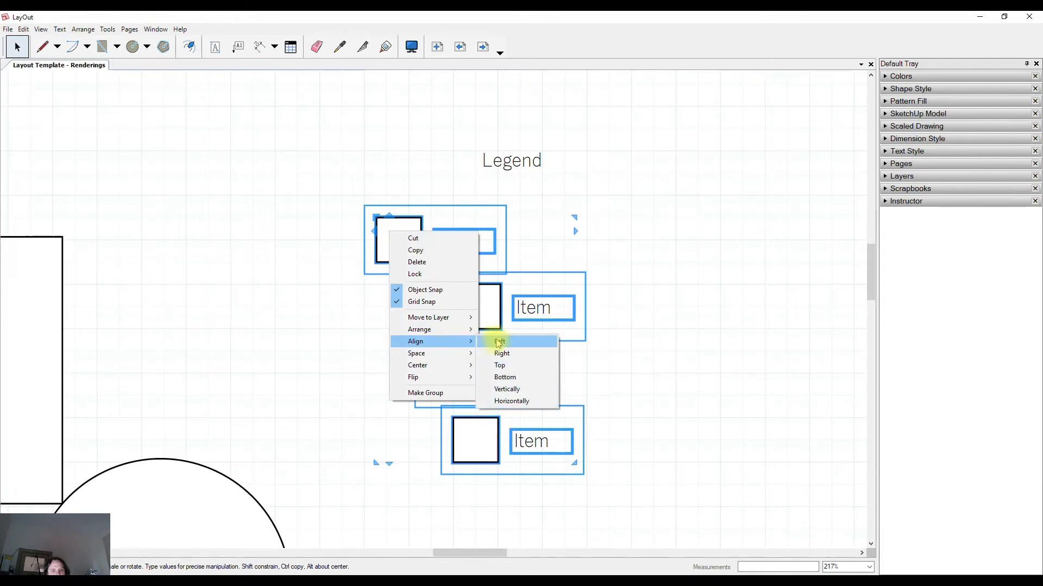
pyautogui.click(499, 343)
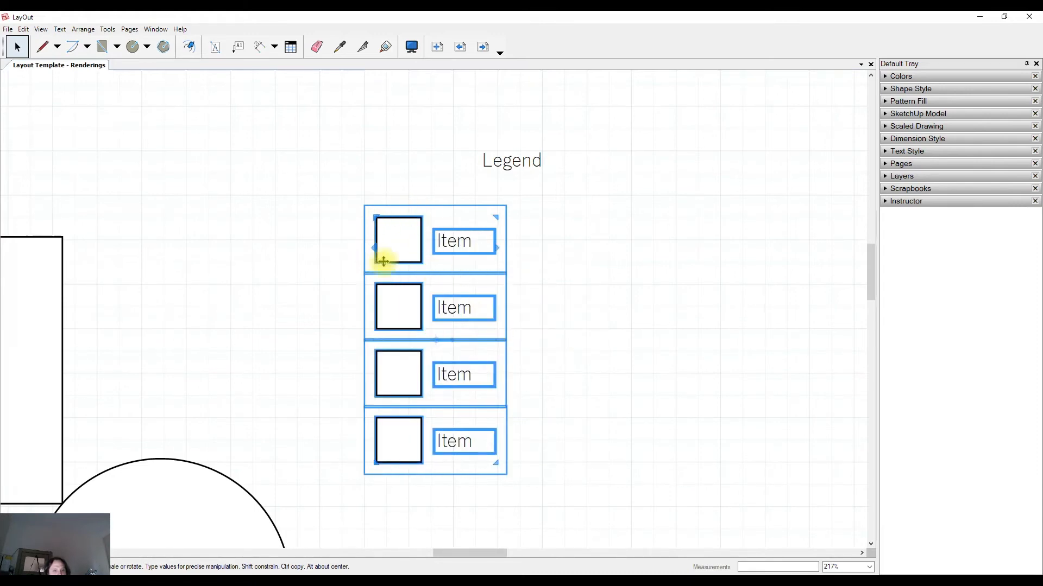
pyautogui.click(394, 239)
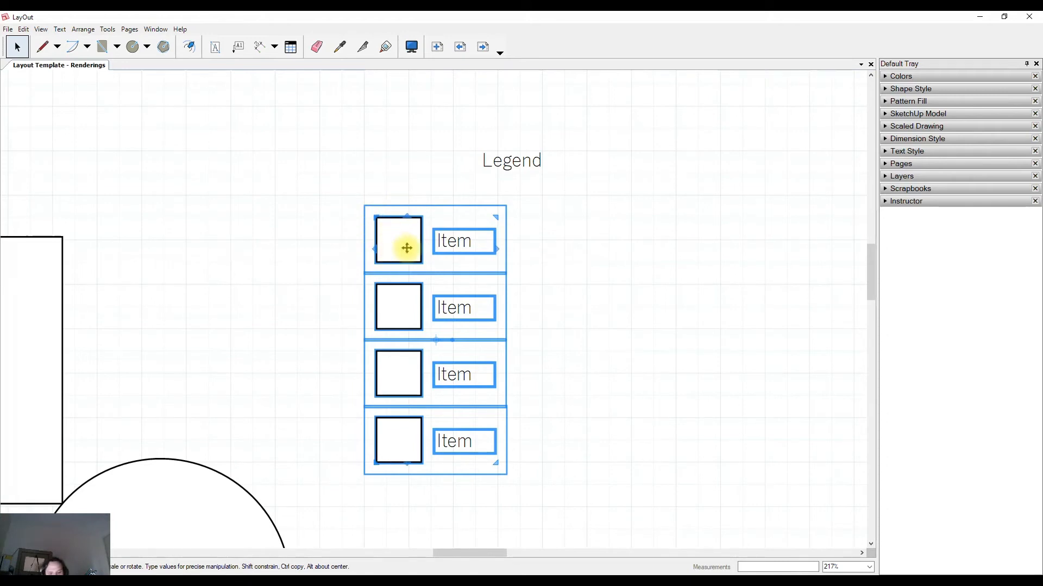
pyautogui.hotkey('ctrl', 'z')
pyautogui.rightClick(396, 245)
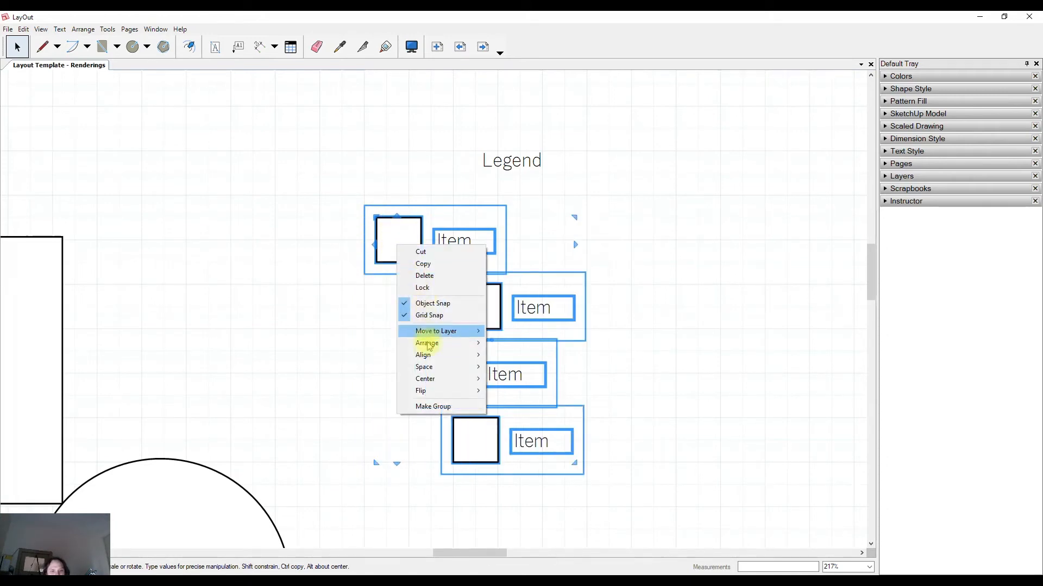
pyautogui.click(526, 367)
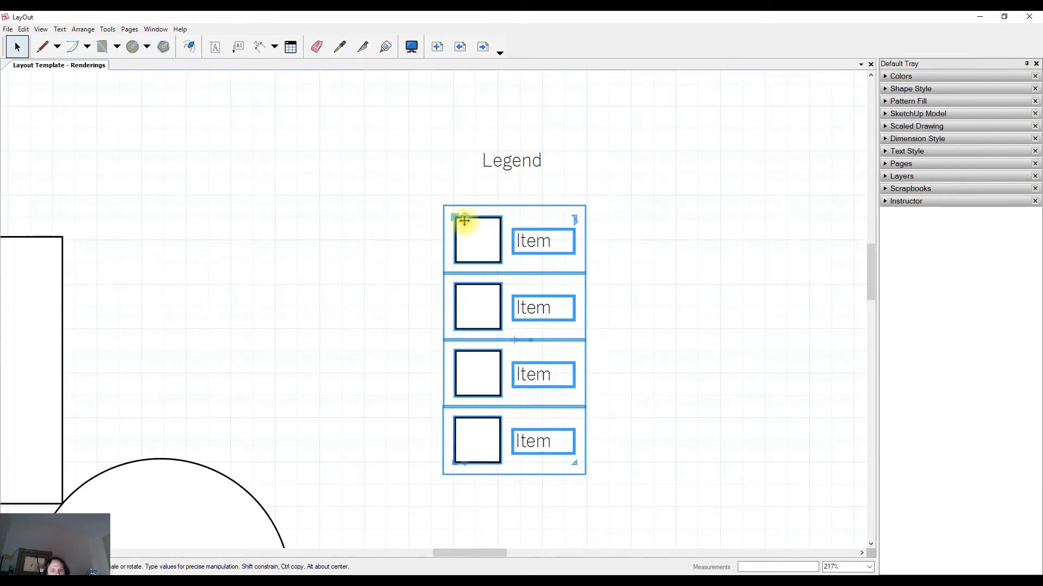
# Drag the bottom and third rows lower to spread the column downward.
pyautogui.click(635, 368)
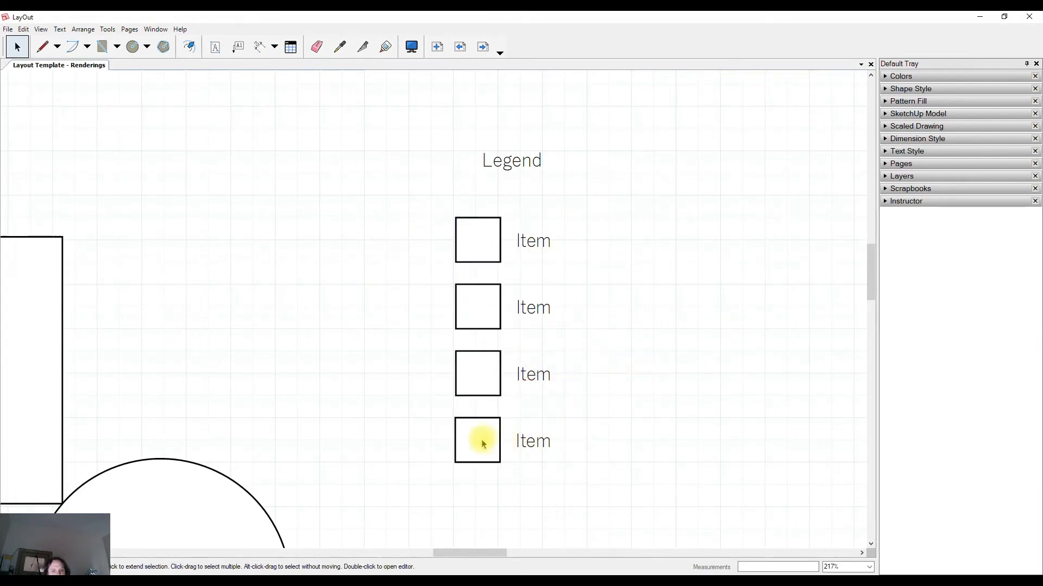
pyautogui.moveTo(480, 441); pyautogui.dragTo(480, 493)
pyautogui.moveTo(478, 361); pyautogui.dragTo(477, 398)
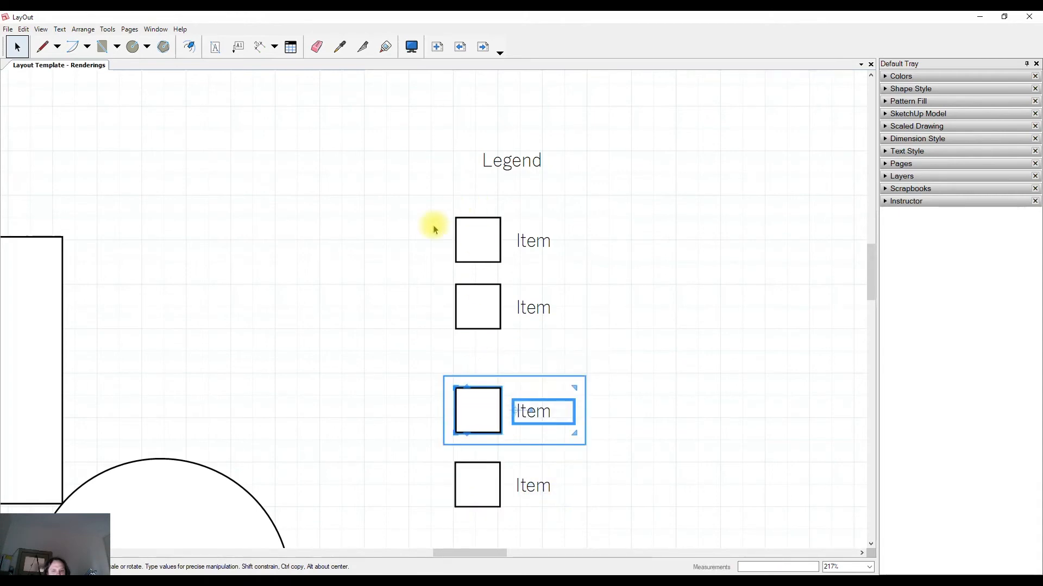
pyautogui.click(298, 202)
# Space all four legend rows evenly with Space > Vertically.
pyautogui.moveTo(361, 186); pyautogui.dragTo(661, 537)
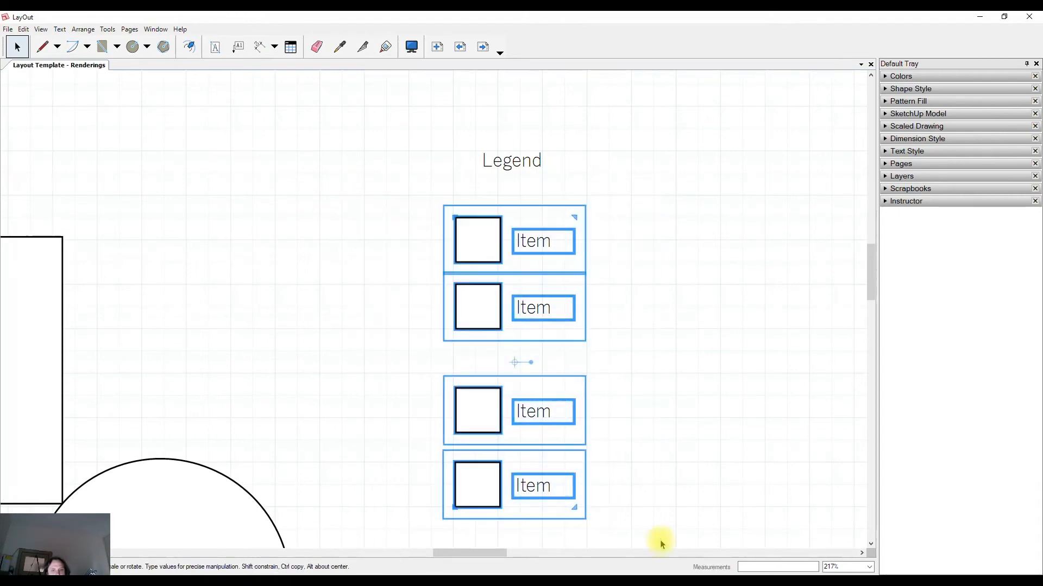
pyautogui.rightClick(482, 246)
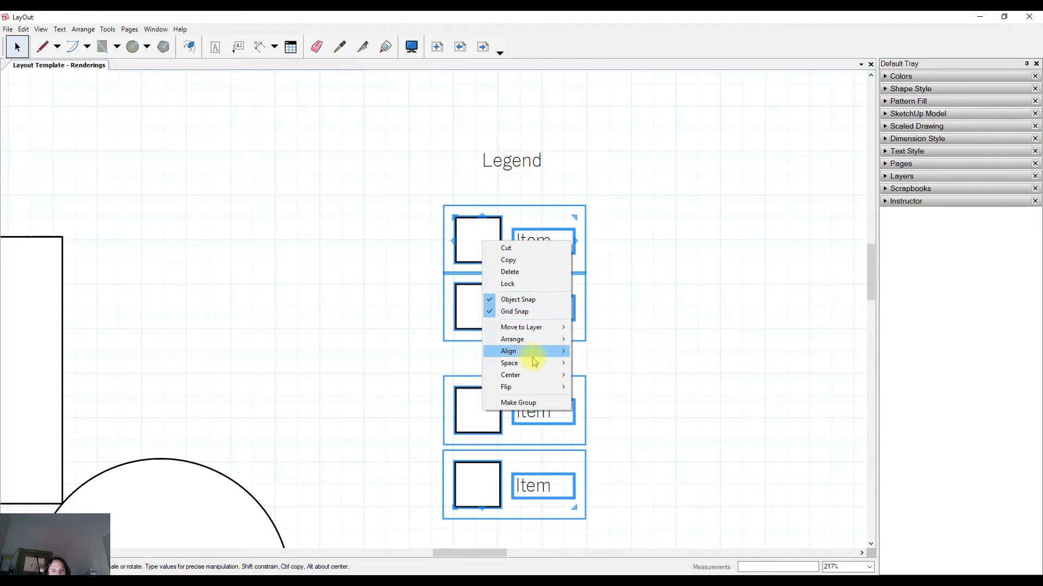
pyautogui.moveTo(510, 363)
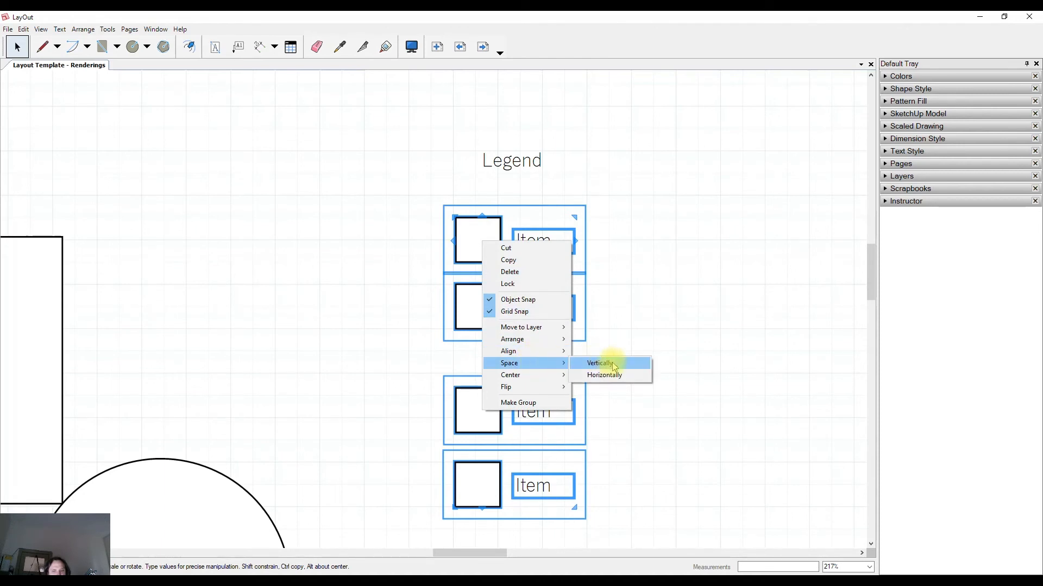
pyautogui.click(612, 362)
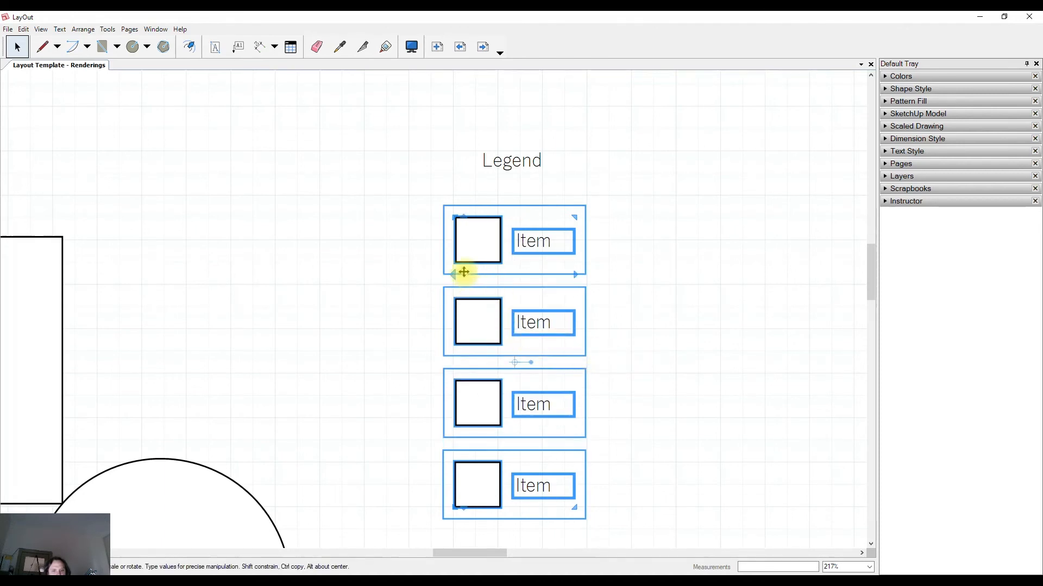
pyautogui.click(716, 291)
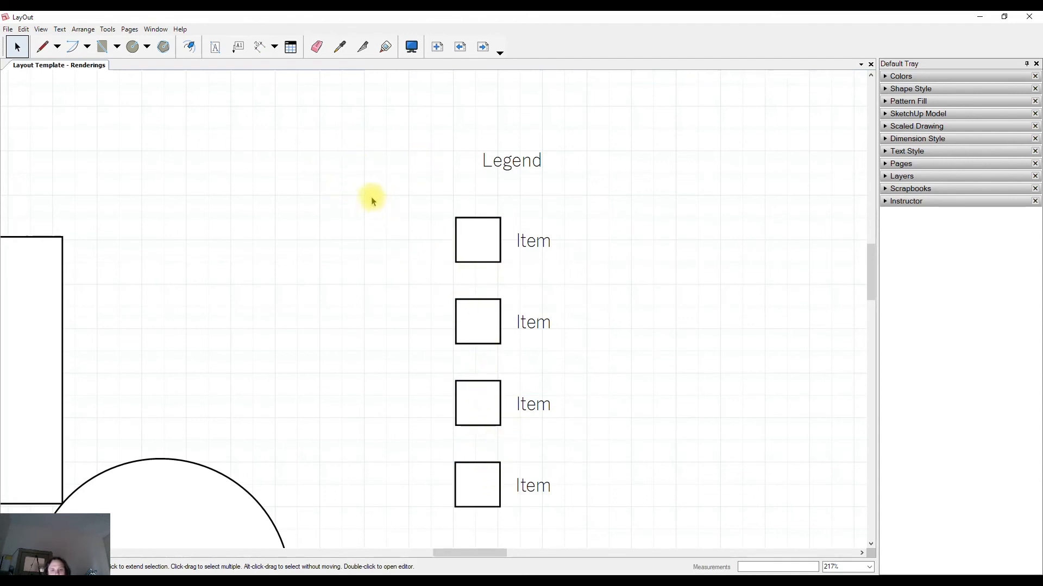
# Box-select the four legend rows and bring up their context actions with Flip.
pyautogui.moveTo(372, 201); pyautogui.dragTo(688, 550)
pyautogui.rightClick(483, 313)
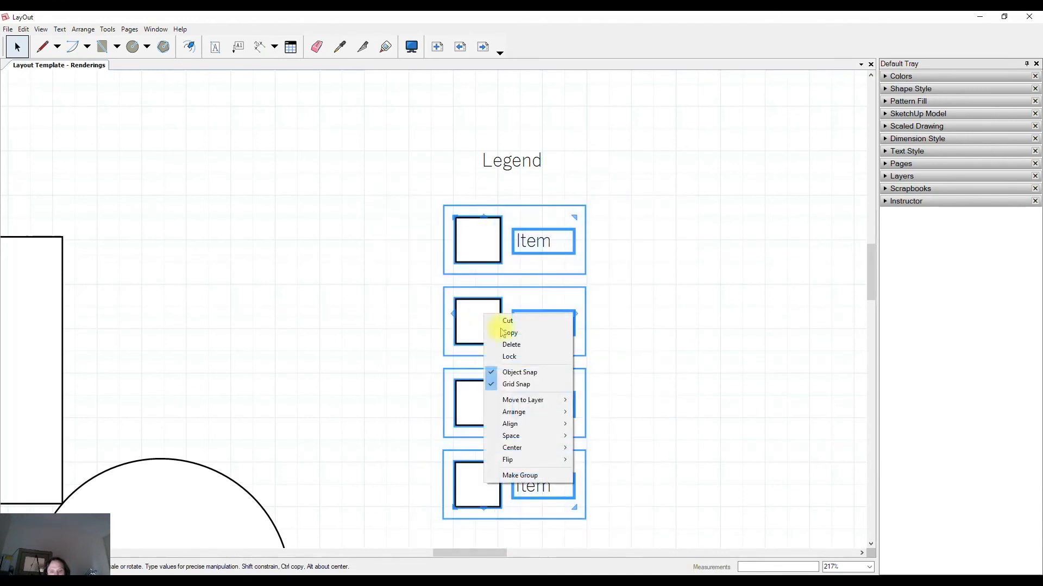